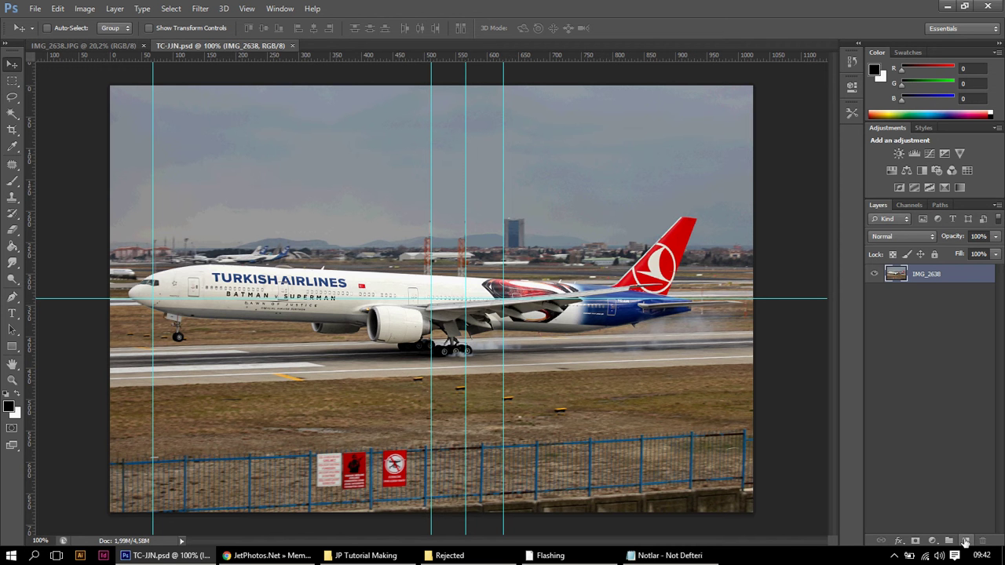
Add a new empty layer to TC-JJN.psd and delete the IMG_2638 photo layer.
left_click(965, 541)
left_click(930, 293)
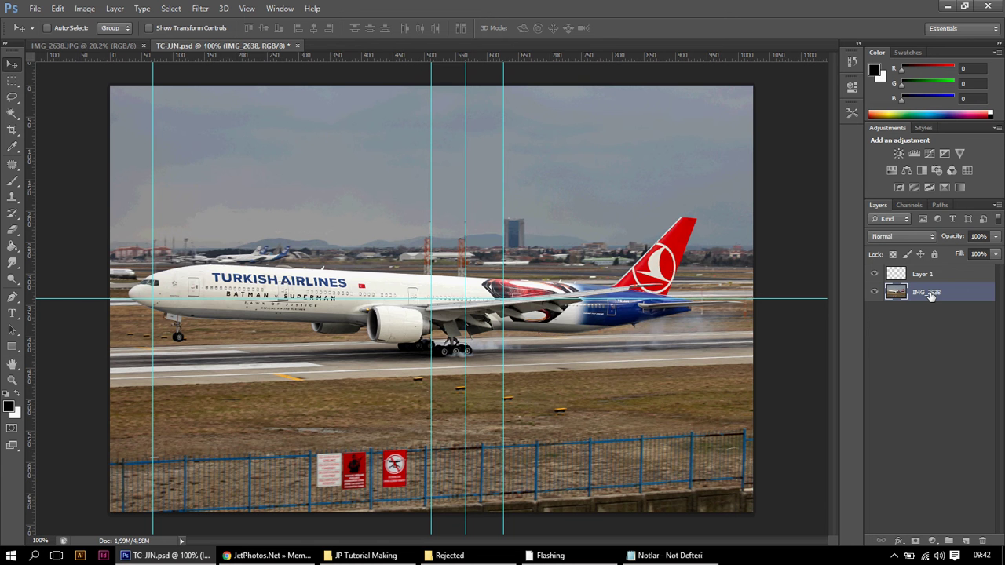
key("Delete")
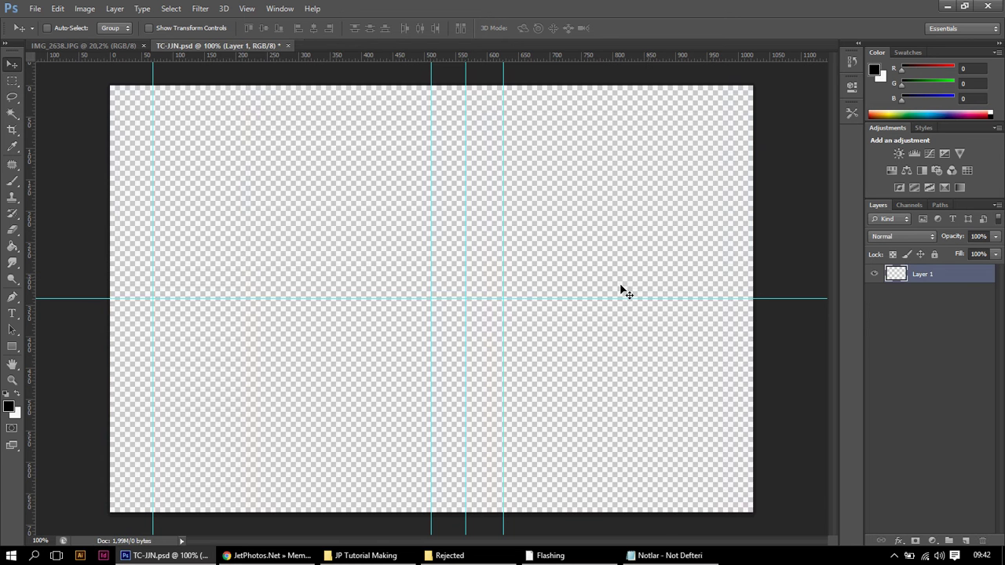
Place the desktop photo IMG_4968 into TC-JJN.psd, scale it proportionally to about 5.82% and position the aircraft within the frame.
left_click(949, 7)
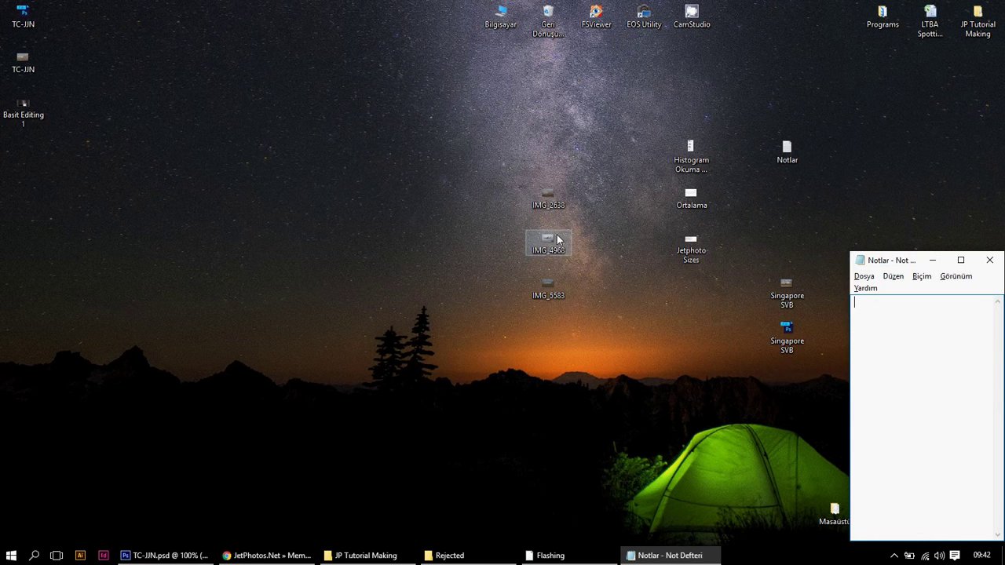
left_click(180, 558)
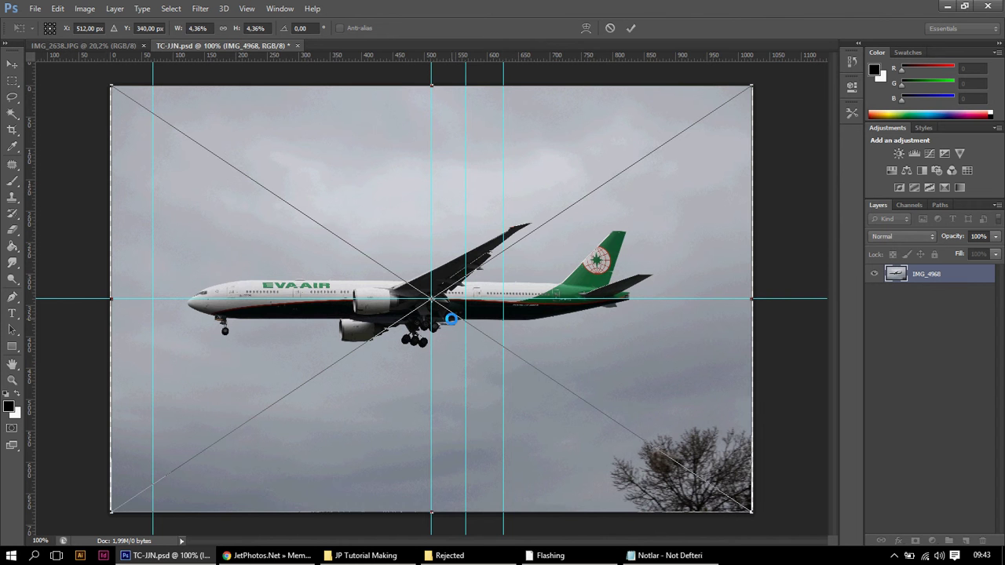
scroll(452, 320, "down", 1)
scroll(454, 324, "down", 1)
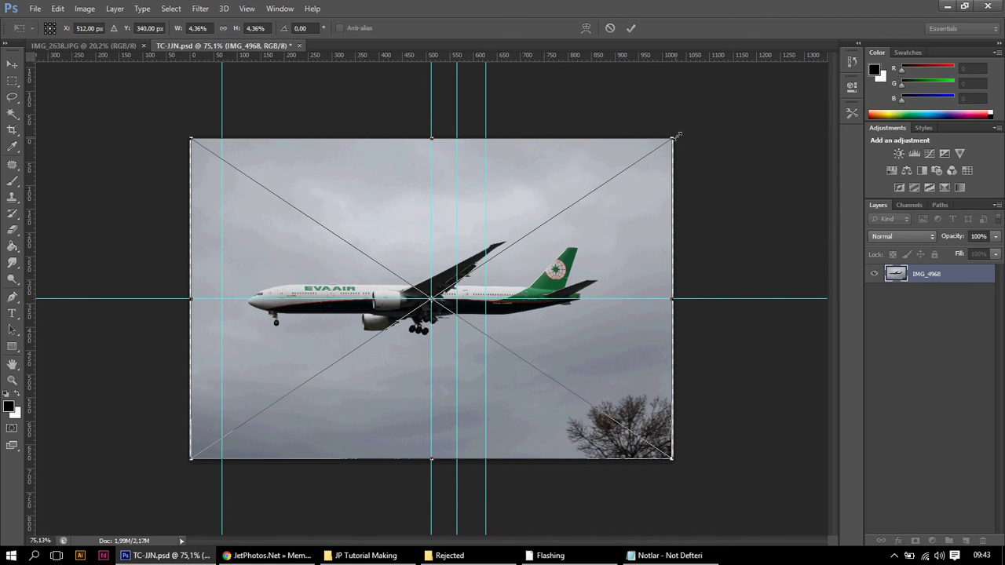
left_click_drag(677, 136, 774, 102)
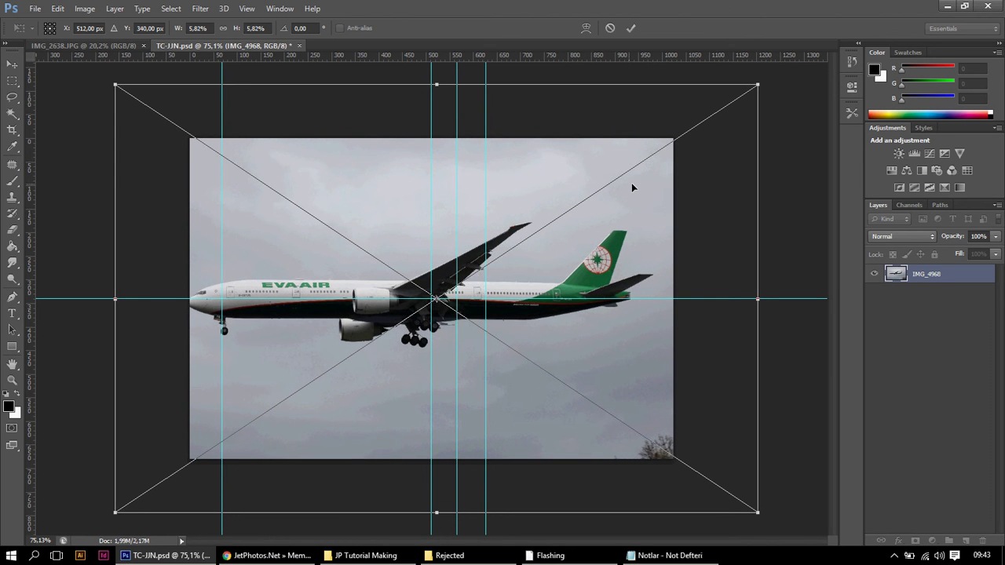
left_click_drag(632, 187, 639, 184)
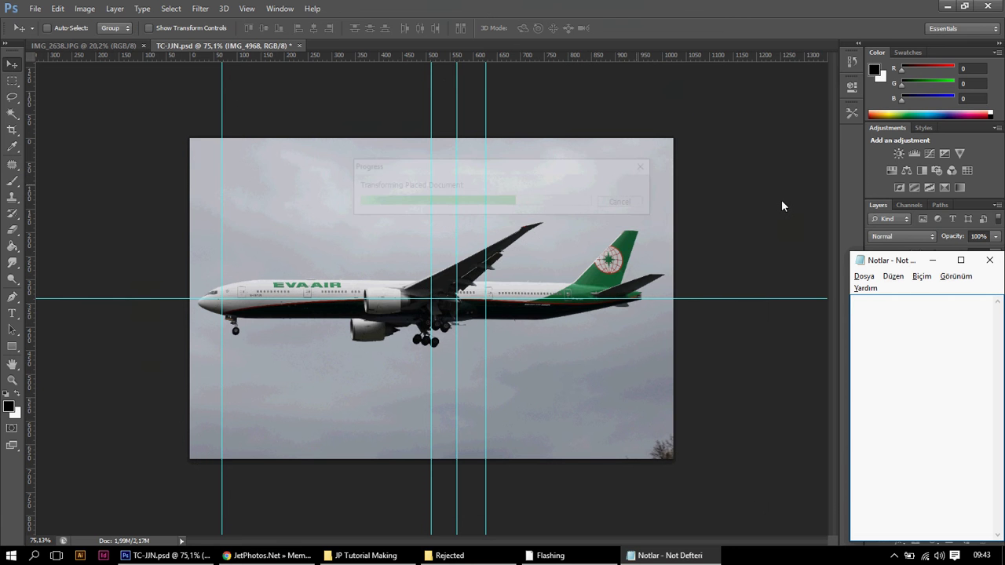
Open the desktop photo IMG_4968 as a separate document and close IMG_2638.JPG.
left_click(947, 6)
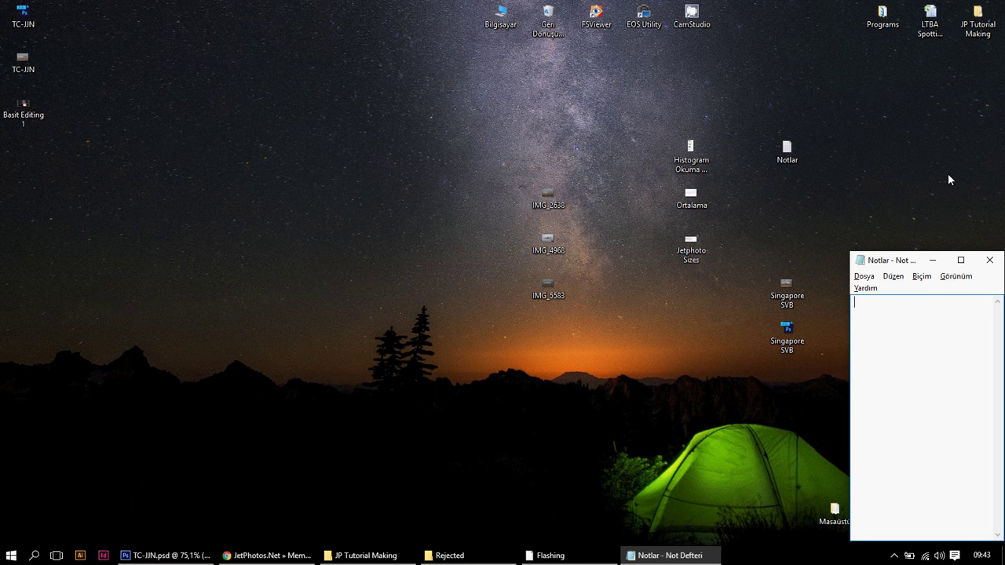
left_click(932, 259)
left_click_drag(552, 250, 394, 41)
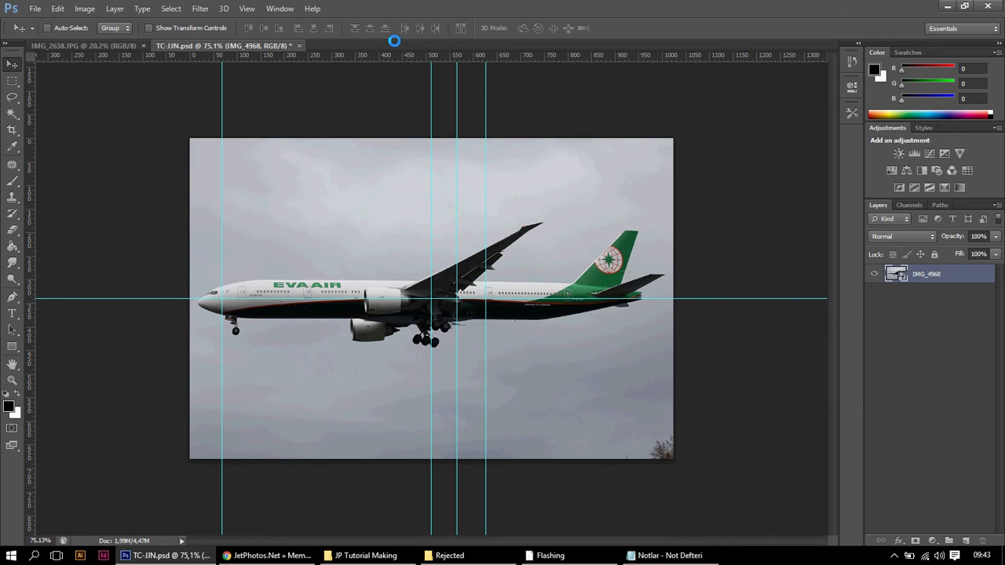
left_click(112, 46)
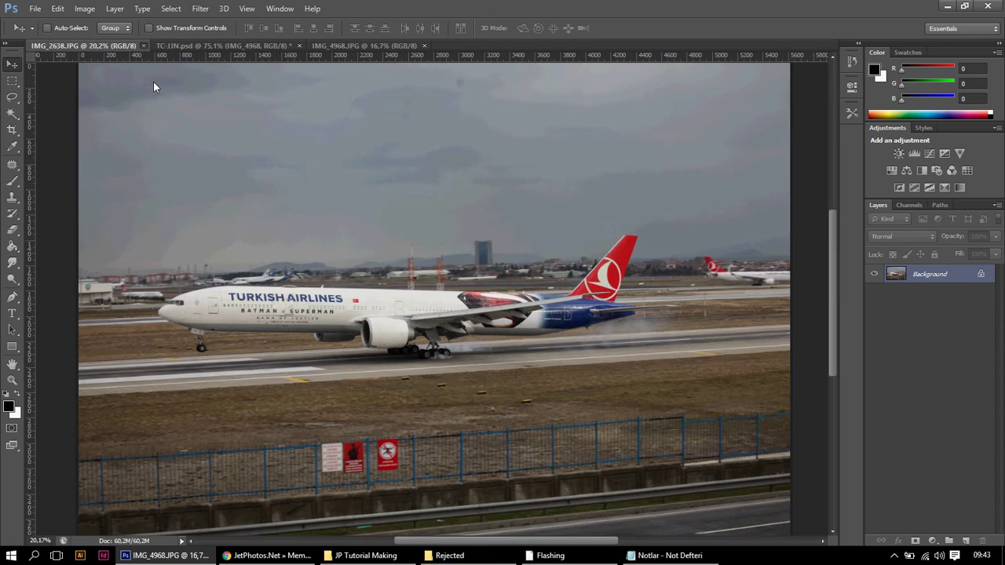
key("ctrl+w")
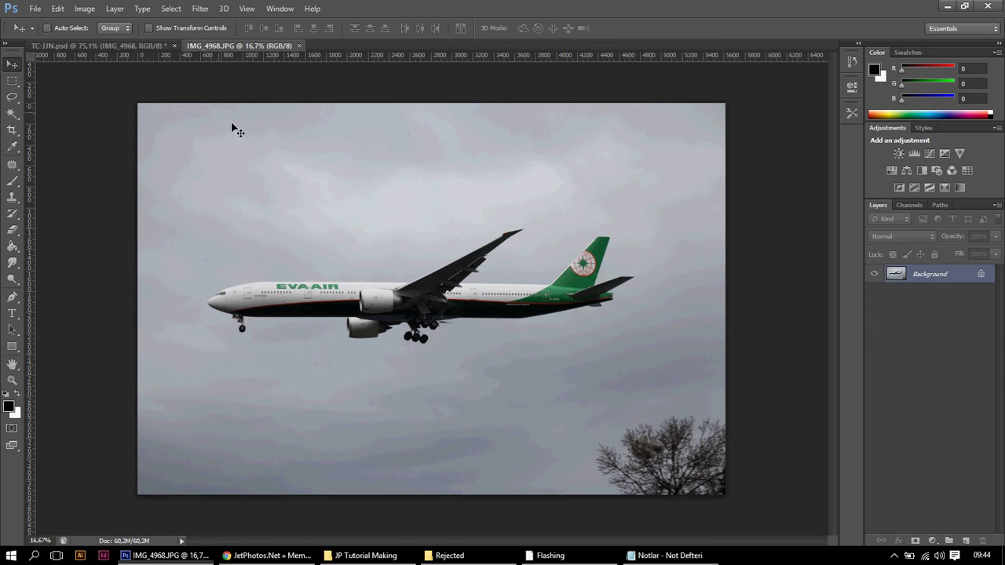
Examine the aircraft in the original IMG_4968.JPG from nose to tail at 50% zoom.
left_click(46, 540)
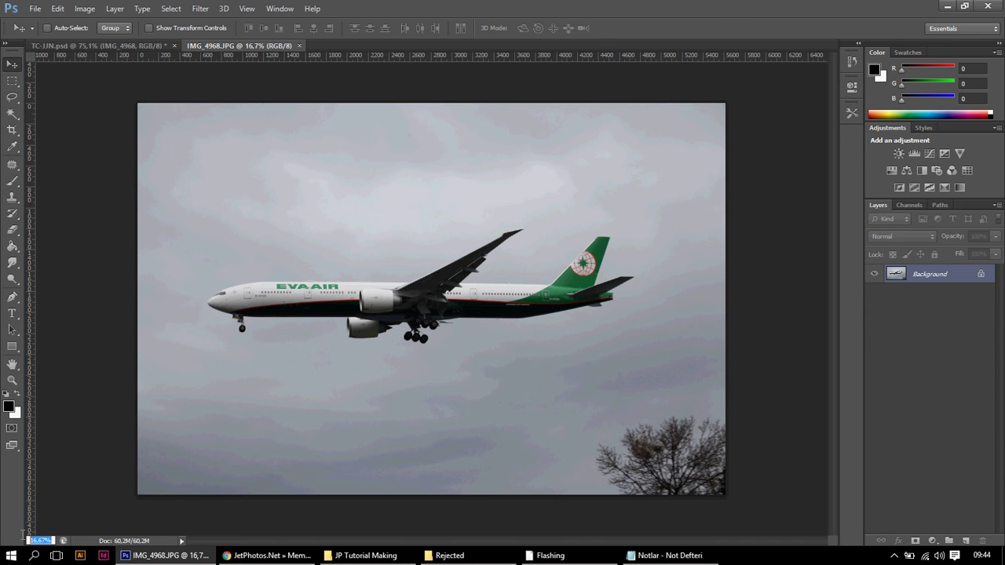
key("BackSpace")
type("50")
key("Return")
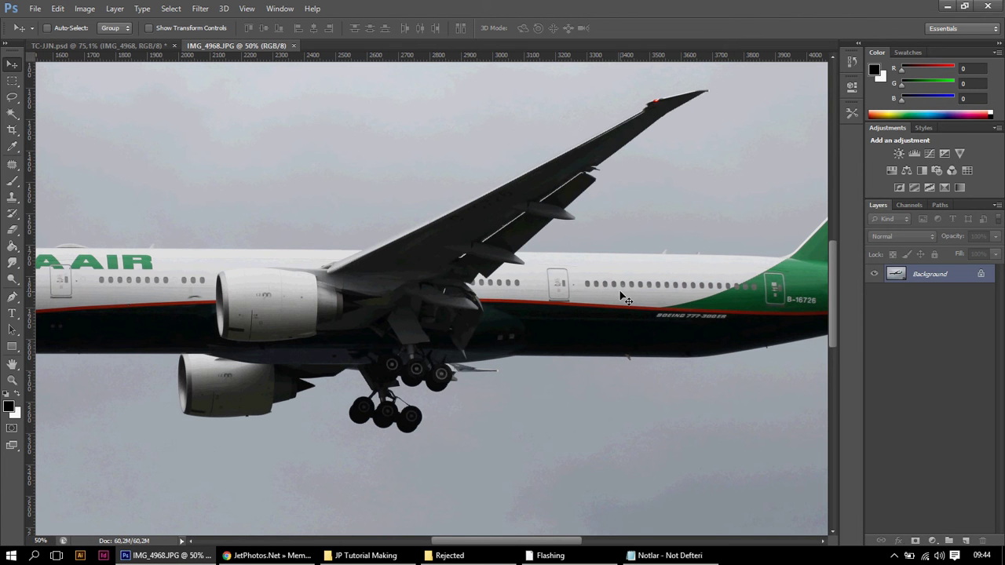
left_click_drag(656, 305, 427, 315)
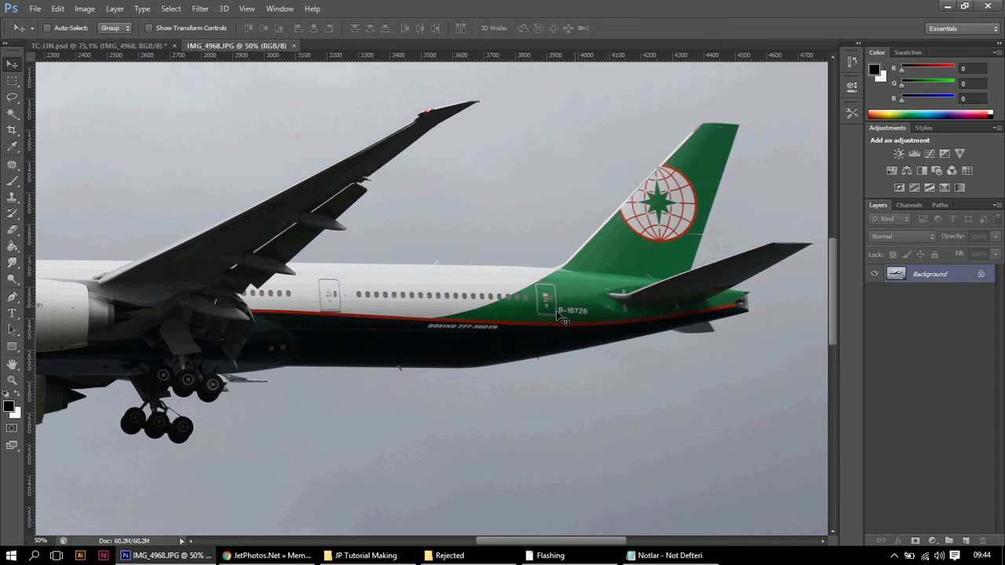
left_click_drag(450, 323, 733, 319)
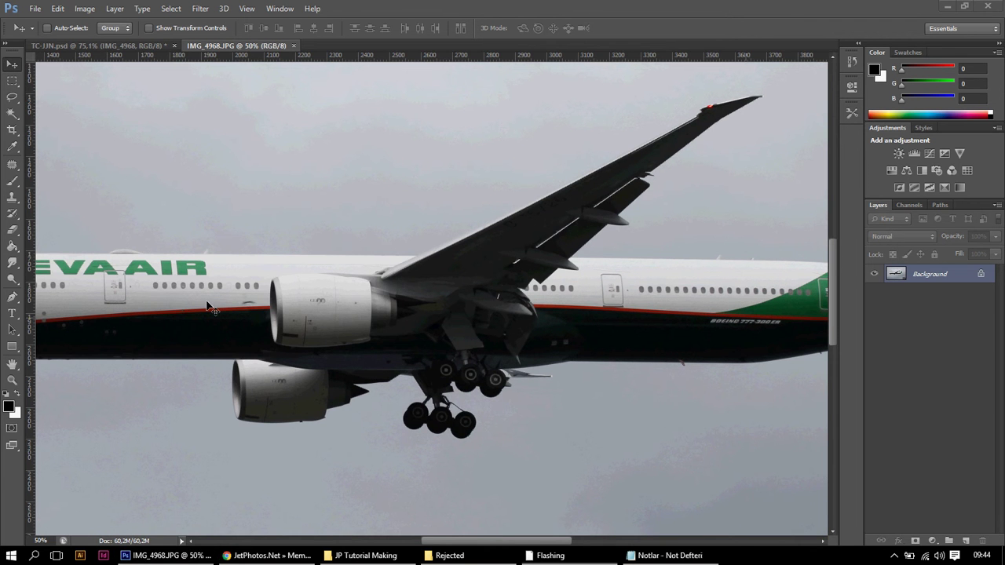
left_click_drag(208, 308, 428, 305)
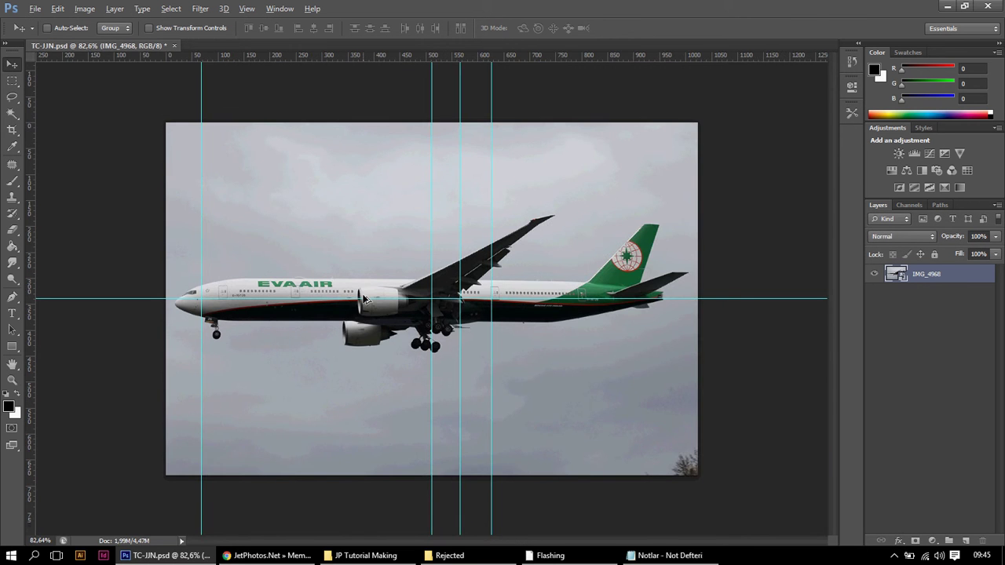
Rasterize the IMG_4968 layer in TC-JJN.psd and apply Auto Contrast to it.
scroll(363, 298, "up", 4)
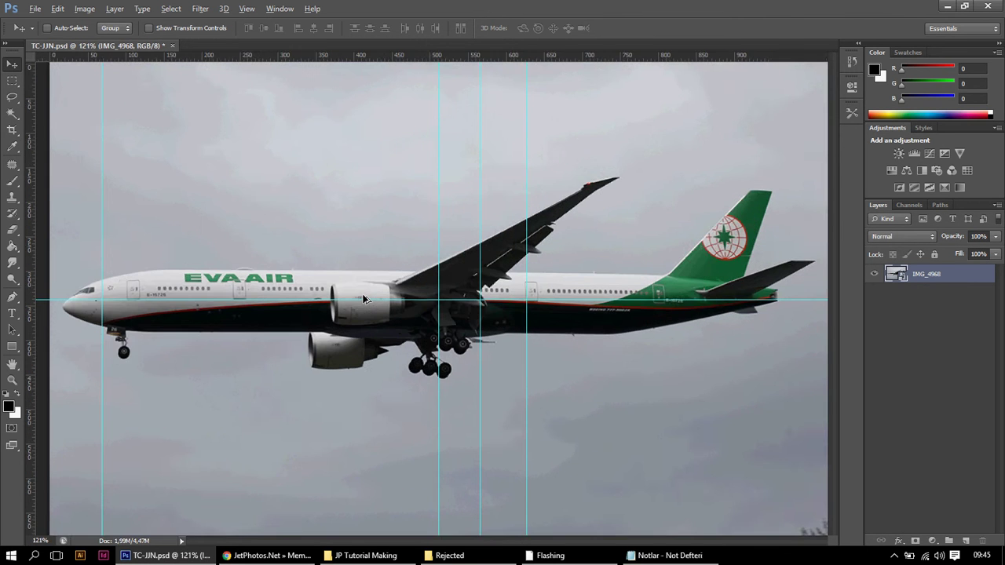
scroll(363, 299, "down", 2)
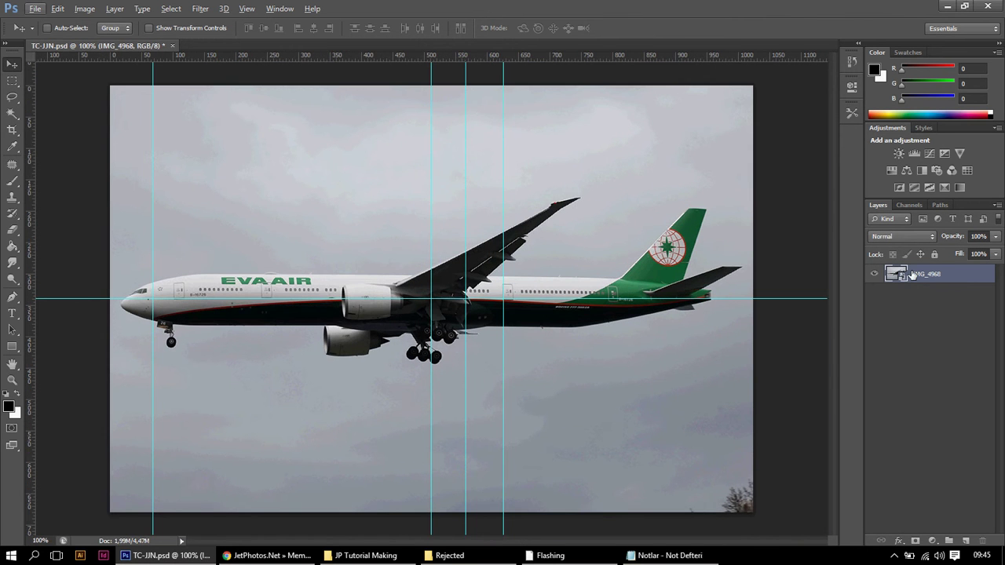
right_click(911, 274)
left_click(804, 194)
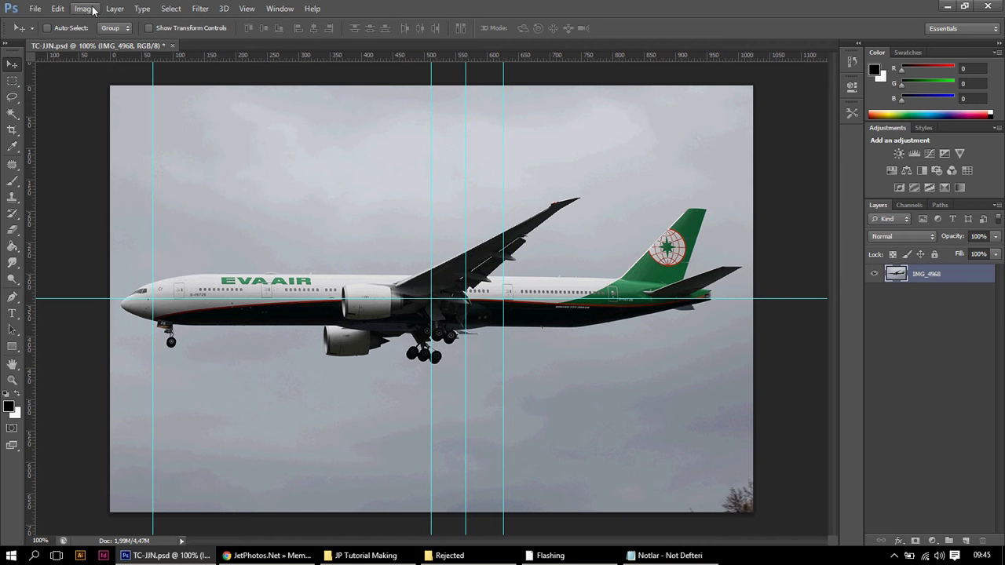
left_click(92, 9)
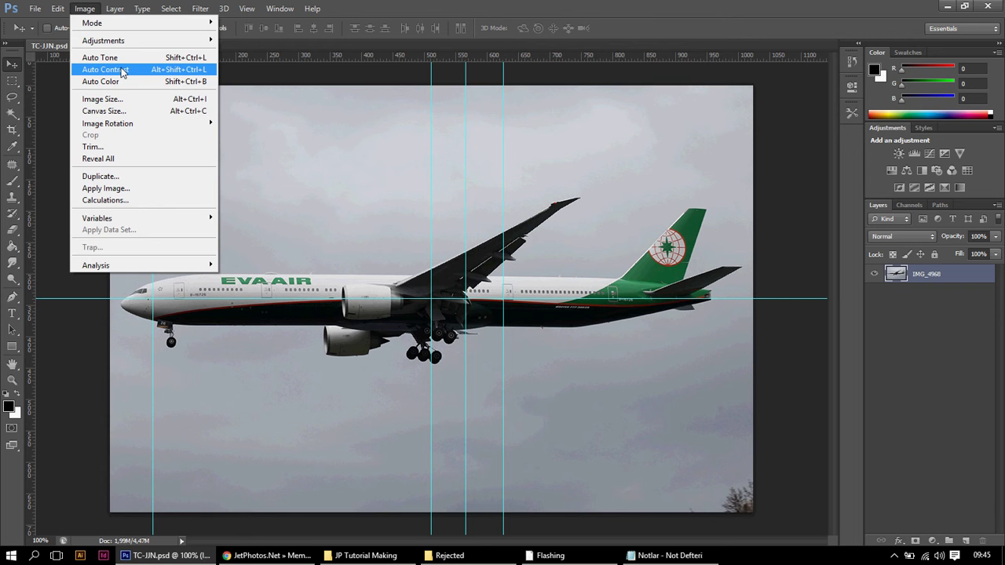
left_click(122, 72)
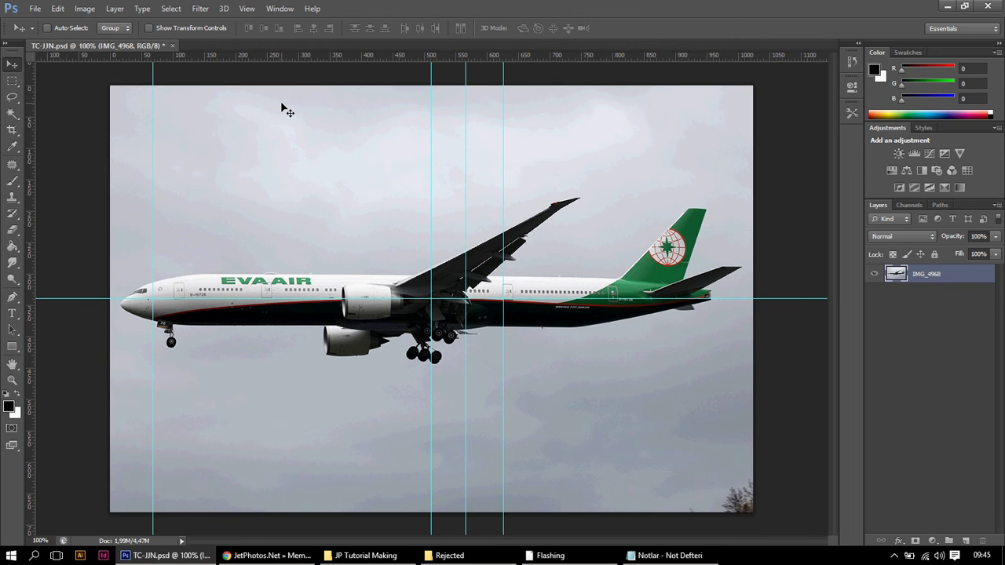
left_click(12, 80)
left_click_drag(244, 107, 651, 240)
left_click(626, 243)
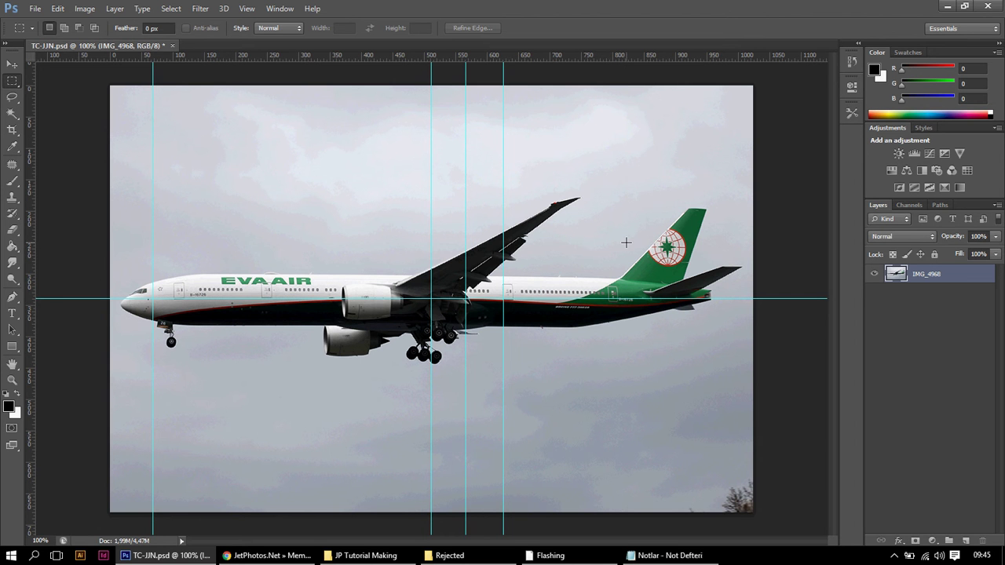
Apply a Shadows/Highlights adjustment to the aircraft photo with shadows at 5% and highlights at 7%.
left_click(85, 9)
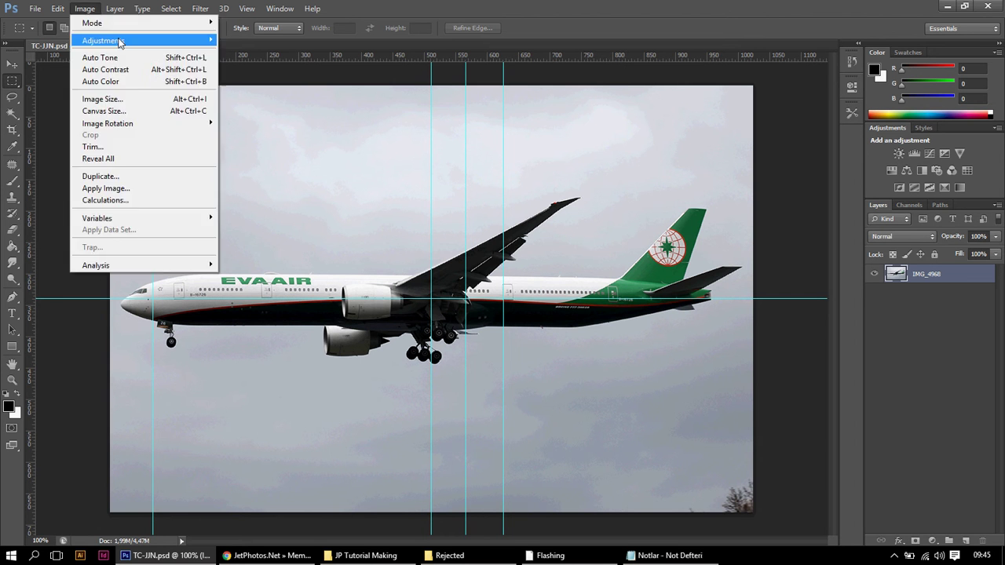
mouse_move(120, 43)
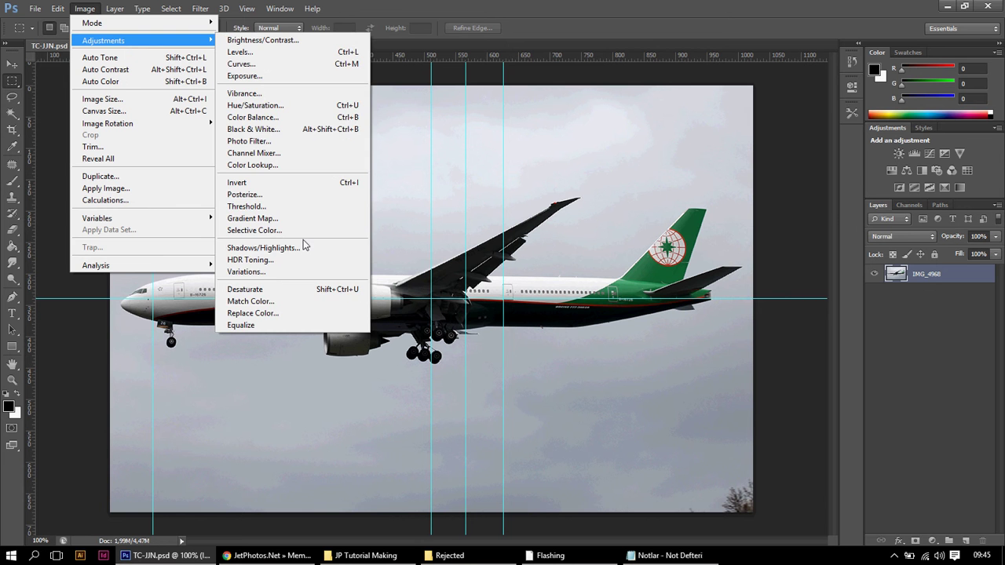
left_click(304, 246)
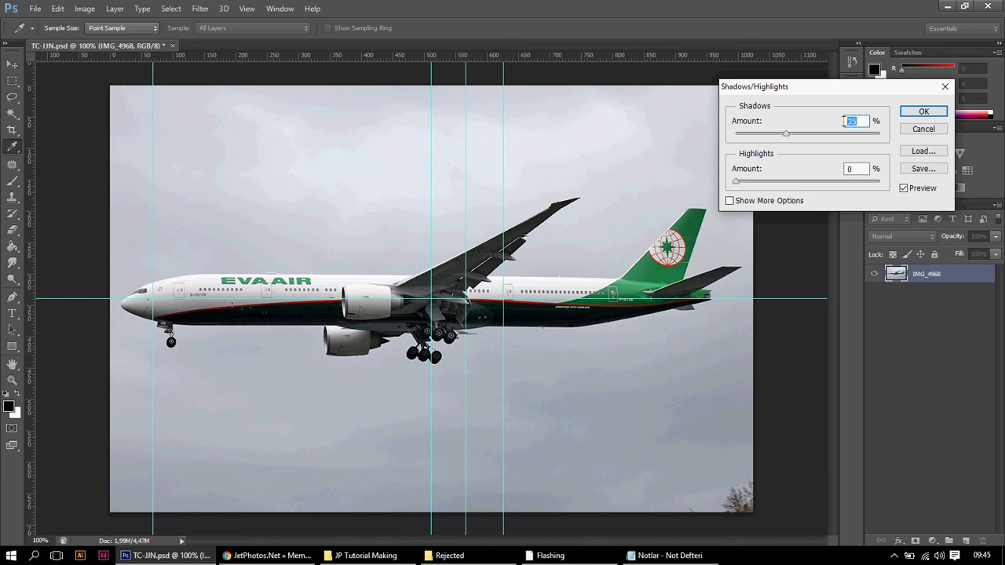
type("5")
key("Tab")
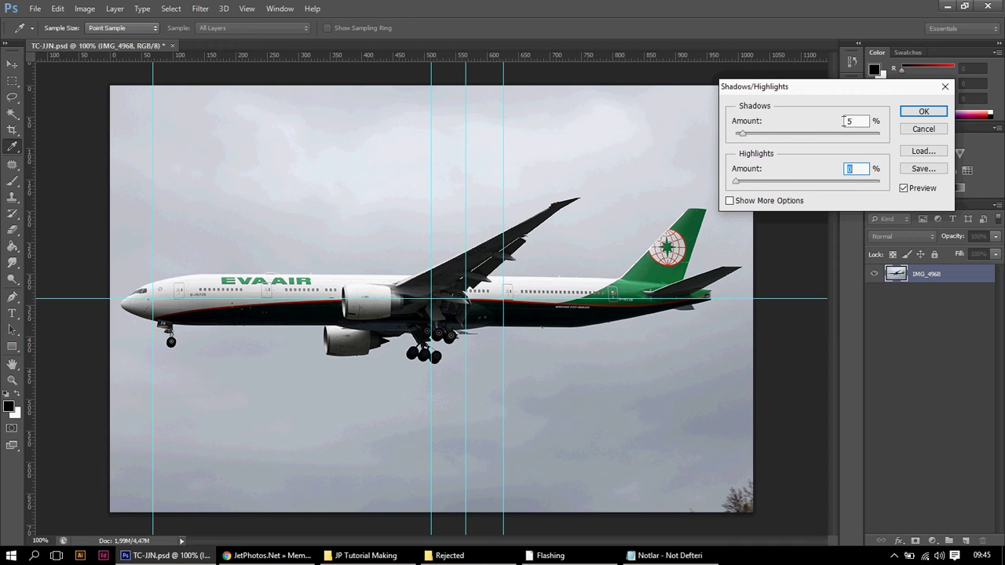
type("10")
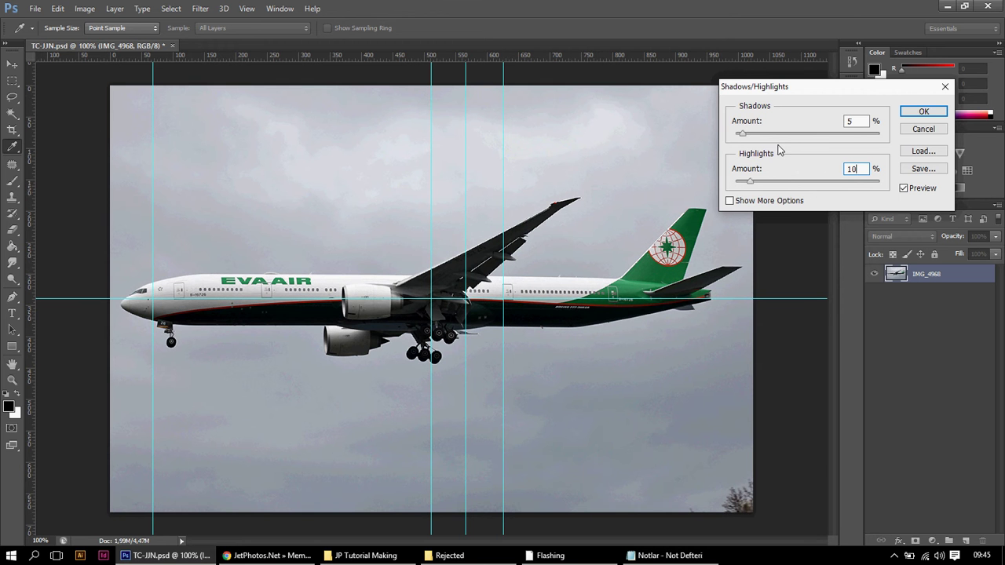
double_click(841, 169)
type("7")
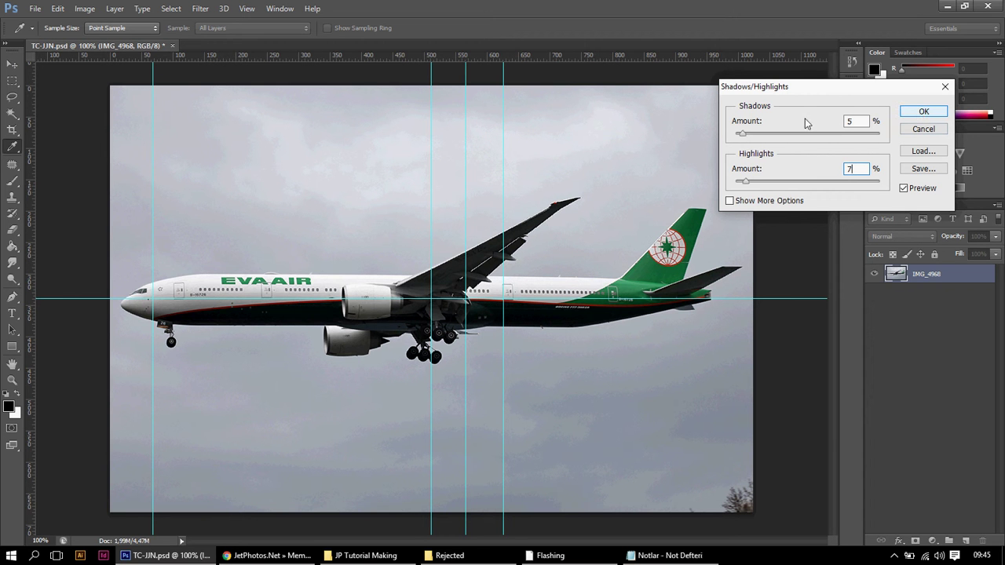
left_click(919, 115)
key("v")
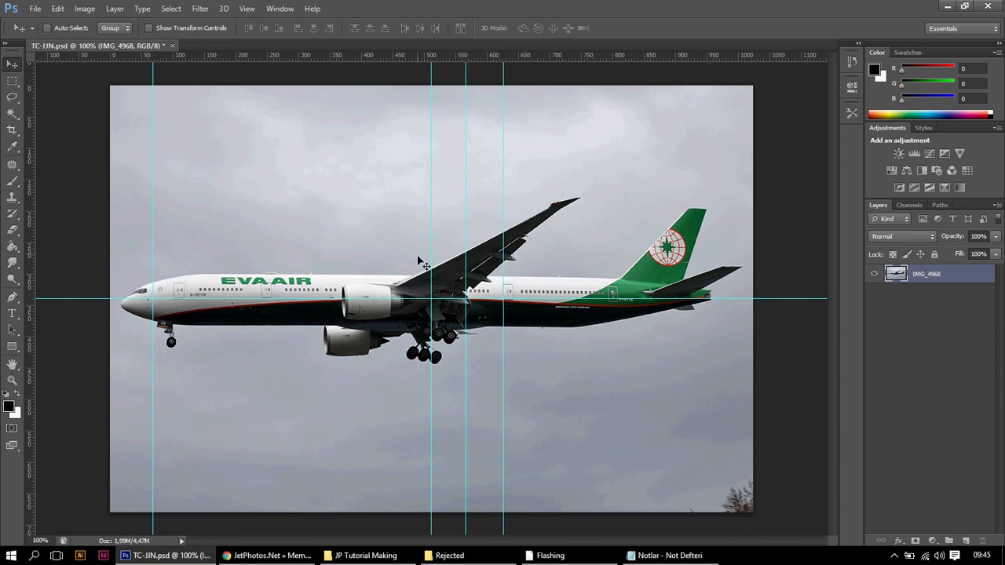
Apply a Vibrance adjustment to the aircraft photo with vibrance 7 and saturation 7.
key("alt")
key("i")
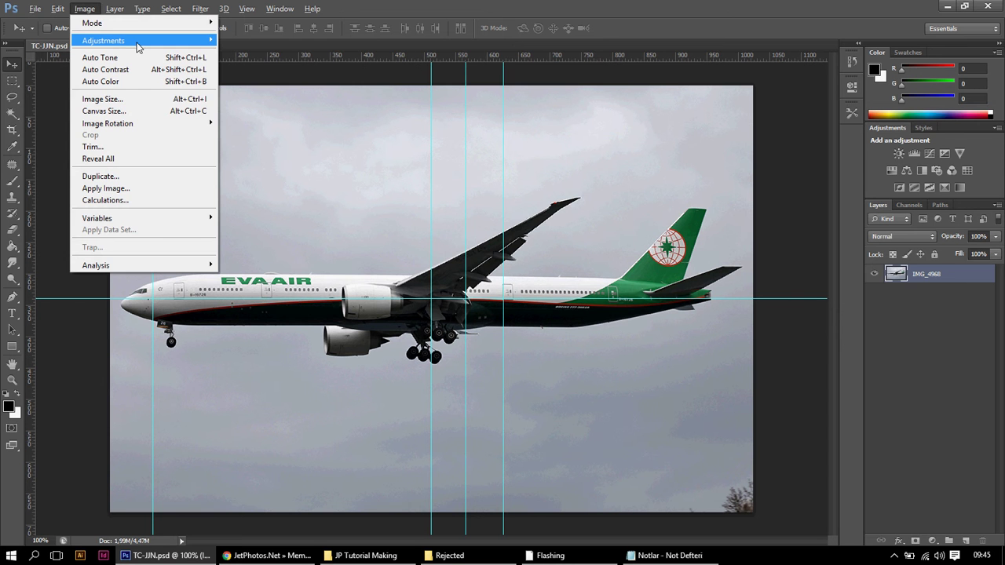
type("av")
type("7")
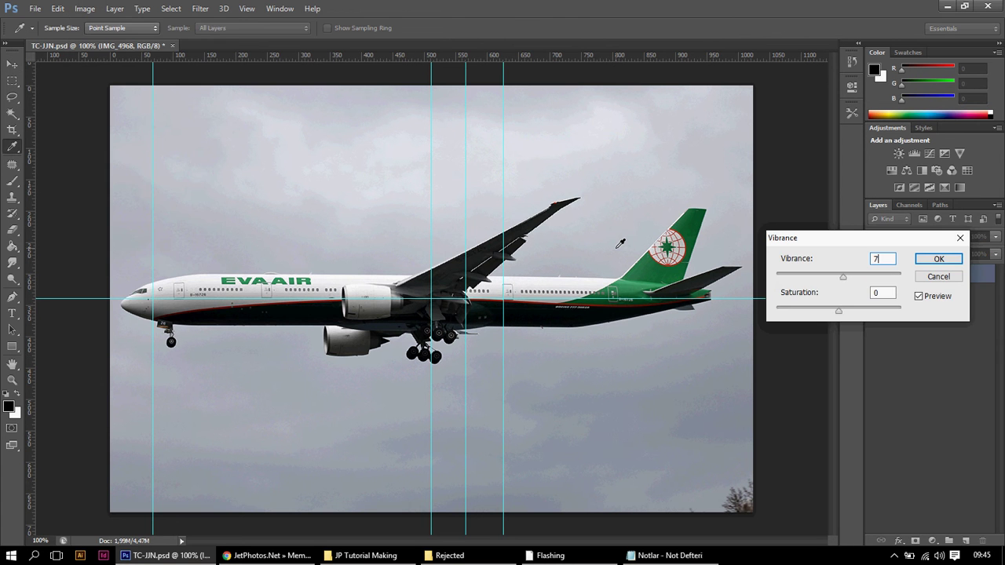
key("Tab")
type("7")
left_click(922, 261)
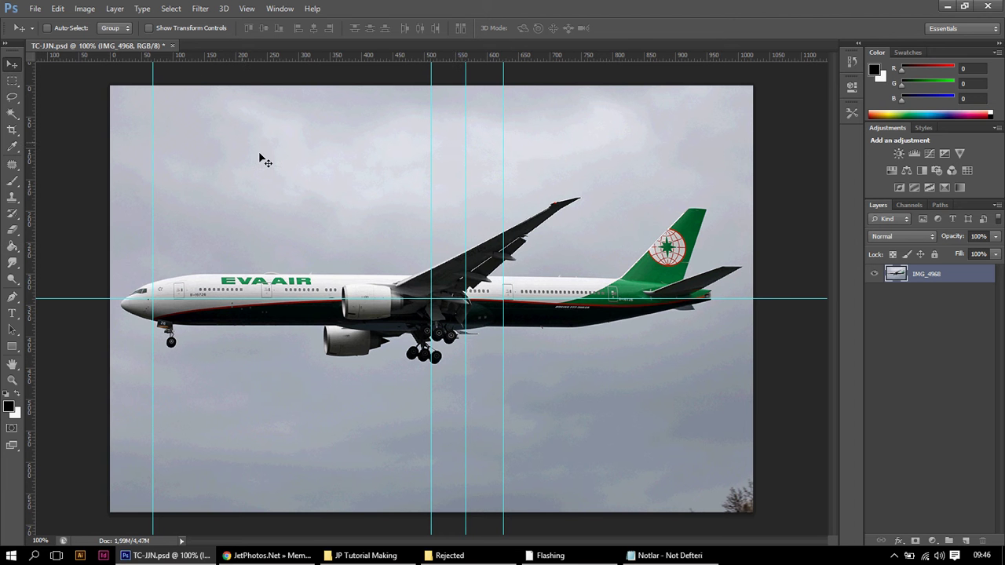
Try placing the aircraft photo off centre, shifting it to the right and then up above the horizontal guide.
scroll(360, 186, "down", 1)
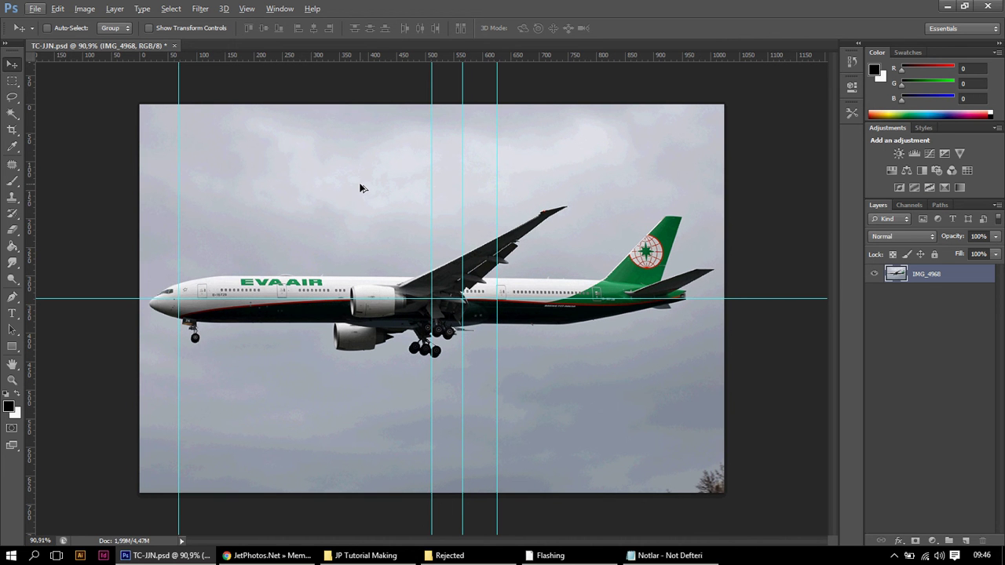
key("ctrl+t")
left_click_drag(30, 112, 57, 112)
key("Return")
left_click_drag(246, 200, 276, 199)
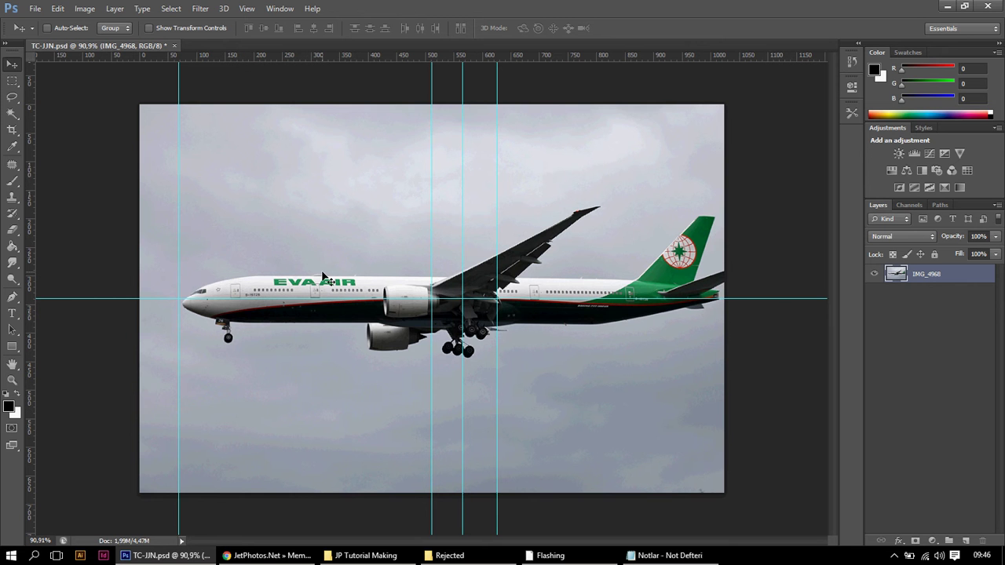
left_click_drag(322, 275, 290, 246)
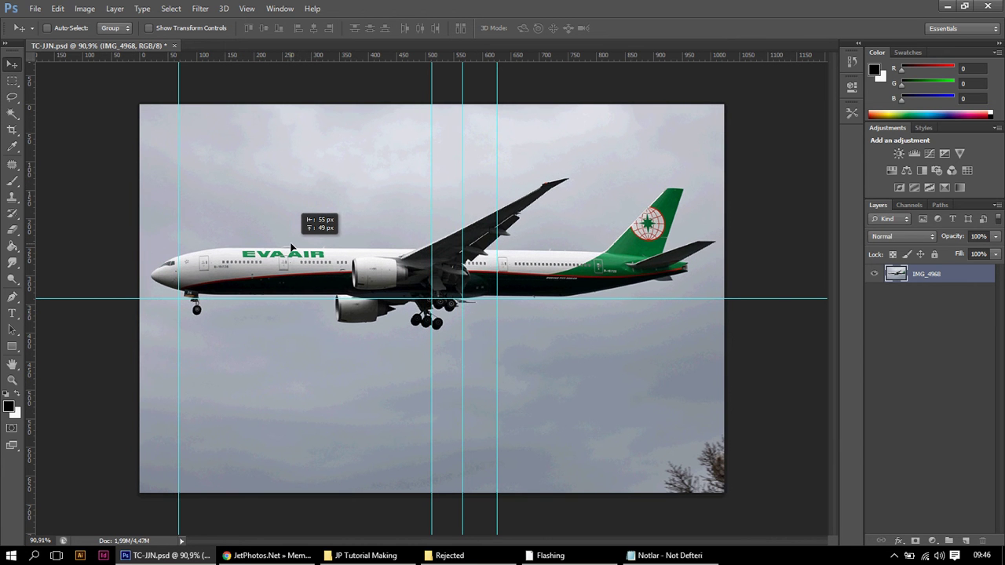
left_click_drag(291, 247, 291, 246)
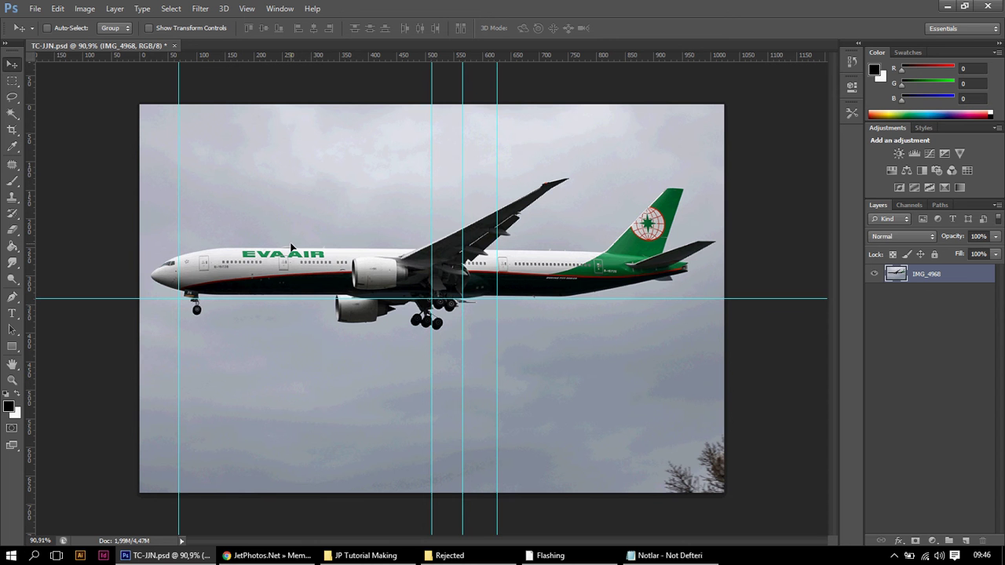
Check the off-centre composition without guides and move the aircraft back down so its fuselage sits on the horizontal guide.
key("ctrl+semicolon")
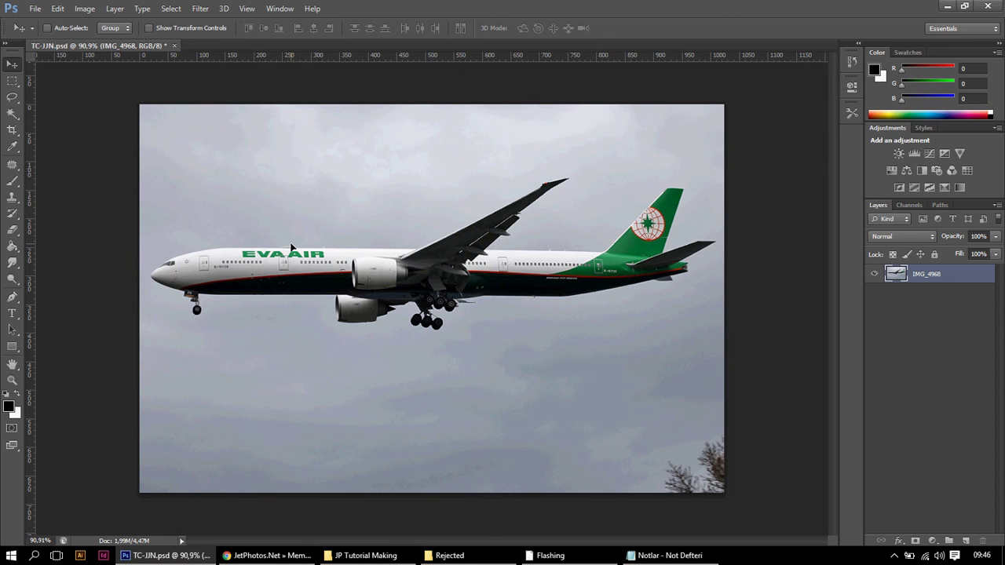
key("ctrl+t")
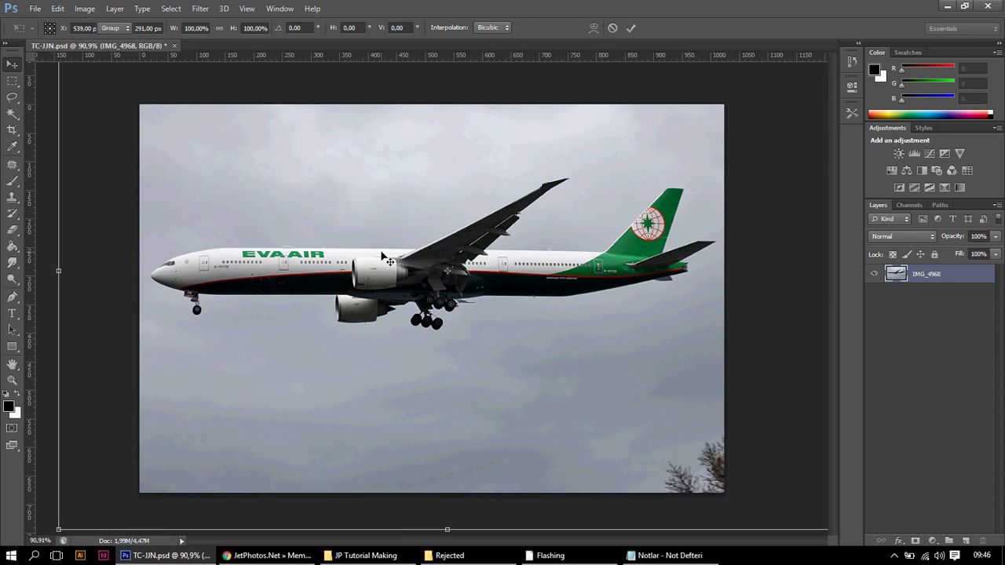
key("Return")
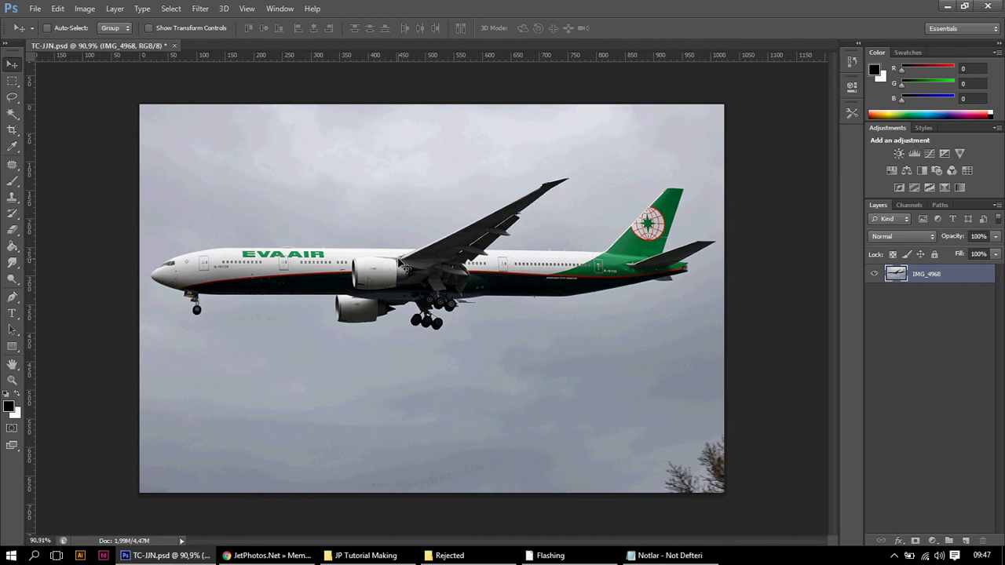
key("ctrl+semicolon")
left_click_drag(403, 266, 395, 287)
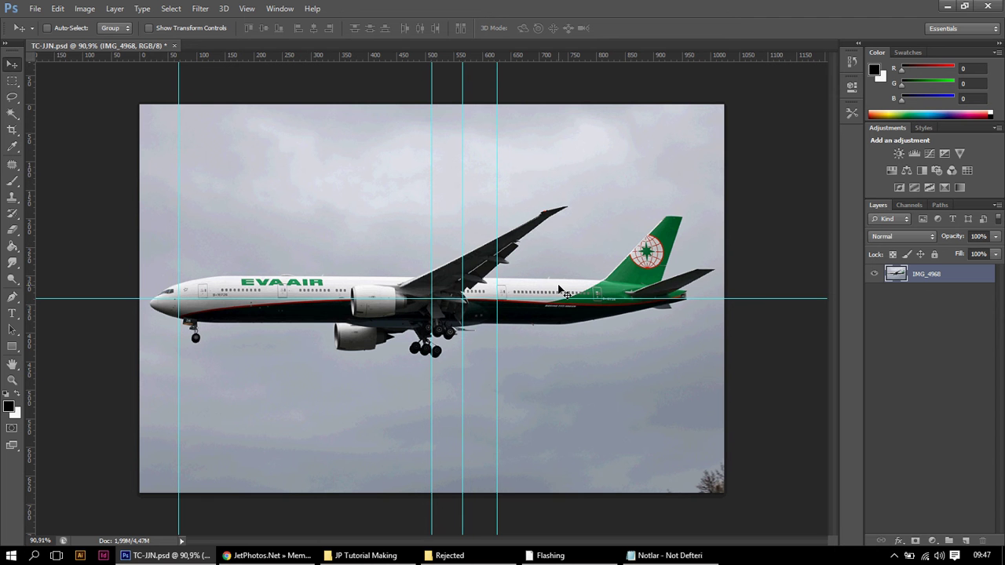
Shift the IMG_4968 photo slightly down and to the left, with a fine nudge to the right.
left_click_drag(559, 291, 554, 293)
key("Right")
key("Right")
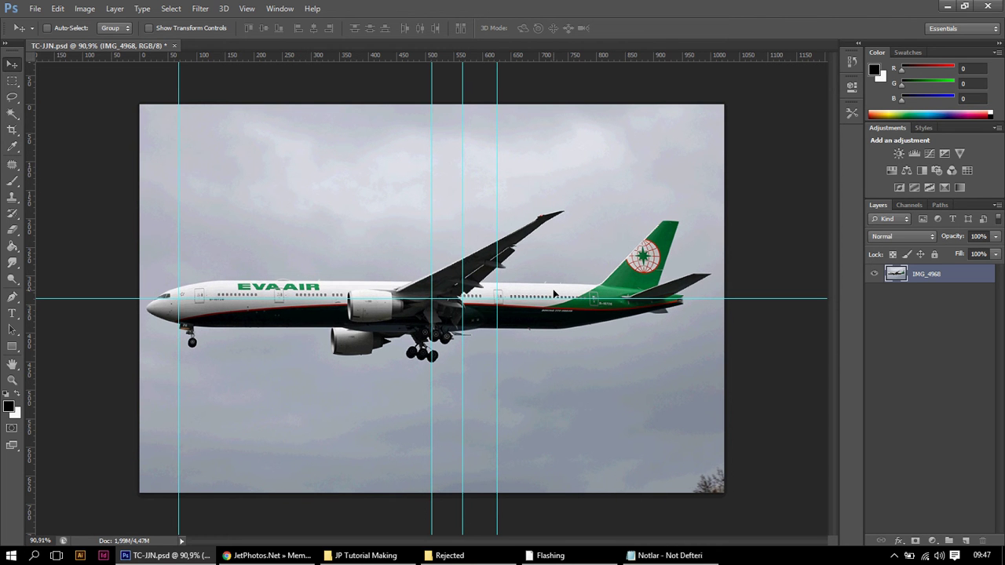
Measure the gaps between the fuselage and the canvas's upper and lower edges with rectangular marquee selections.
left_click(11, 83)
left_click_drag(276, 105, 311, 281)
left_click_drag(614, 527, 509, 328)
left_click_drag(242, 103, 283, 252)
left_click(608, 522)
left_click_drag(602, 492, 540, 314)
Nudge the aircraft photo up five pixels to balance the space above and below the fuselage.
key("v")
key("Up")
key("Up")
key("Up")
key("Up")
key("Up")
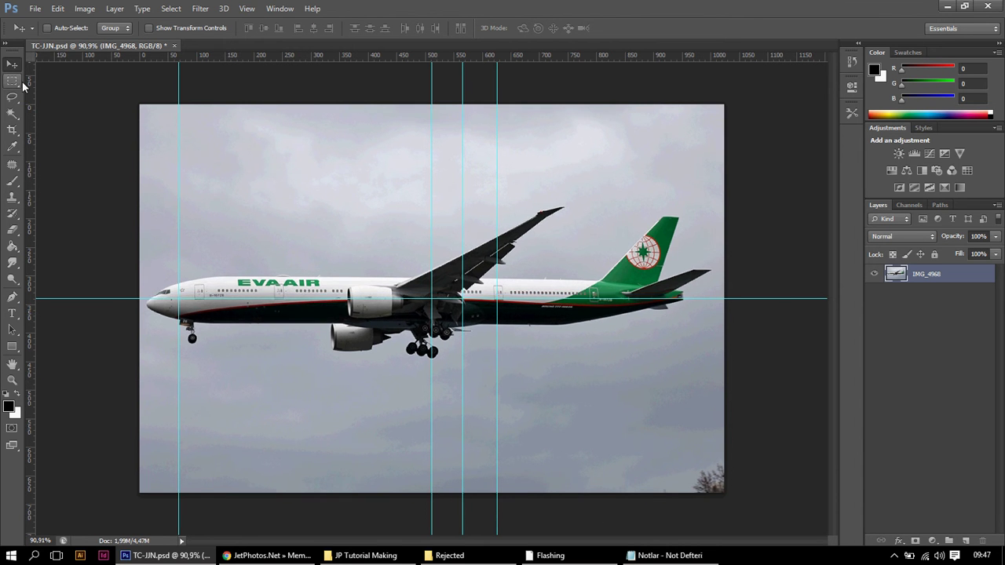
Recheck the vertical margins above and below the repositioned fuselage with rectangular marquee selections.
left_click(13, 80)
left_click_drag(244, 105, 292, 272)
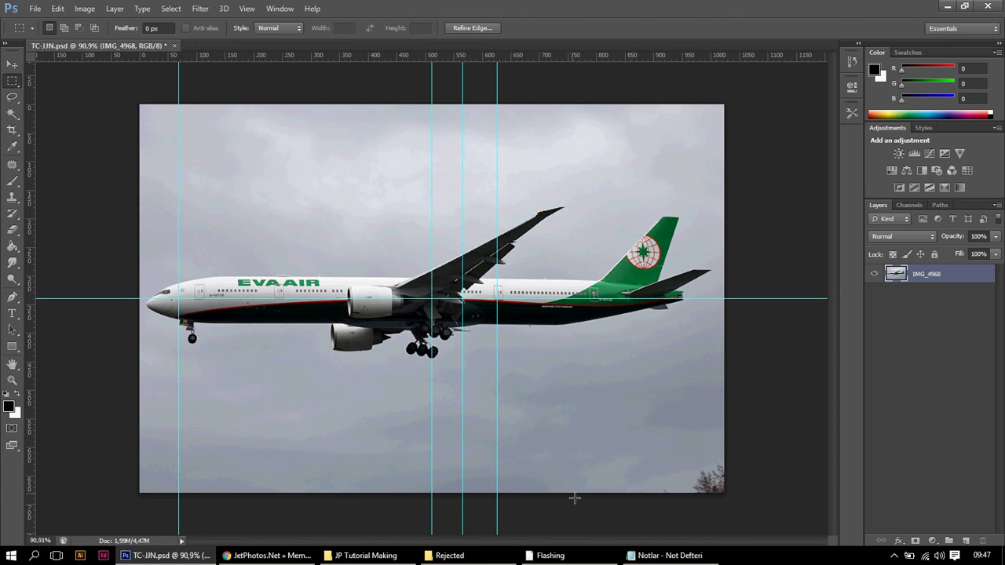
left_click_drag(575, 498, 535, 324)
left_click(572, 292)
Nudge the aircraft photo four pixels to the right to centre it horizontally between nose and tail.
key("v")
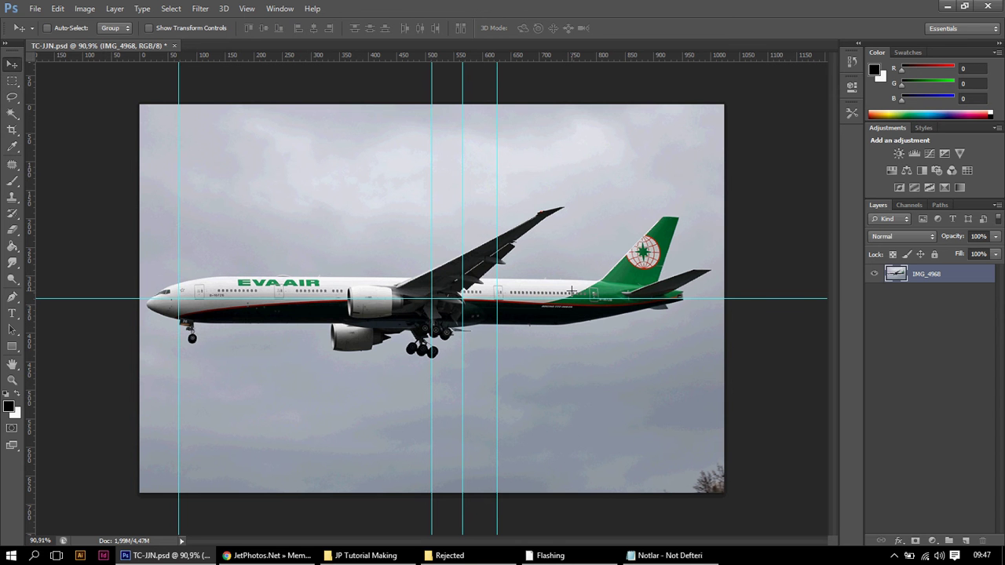
key("Right")
key("Right")
key("Right")
key("Right")
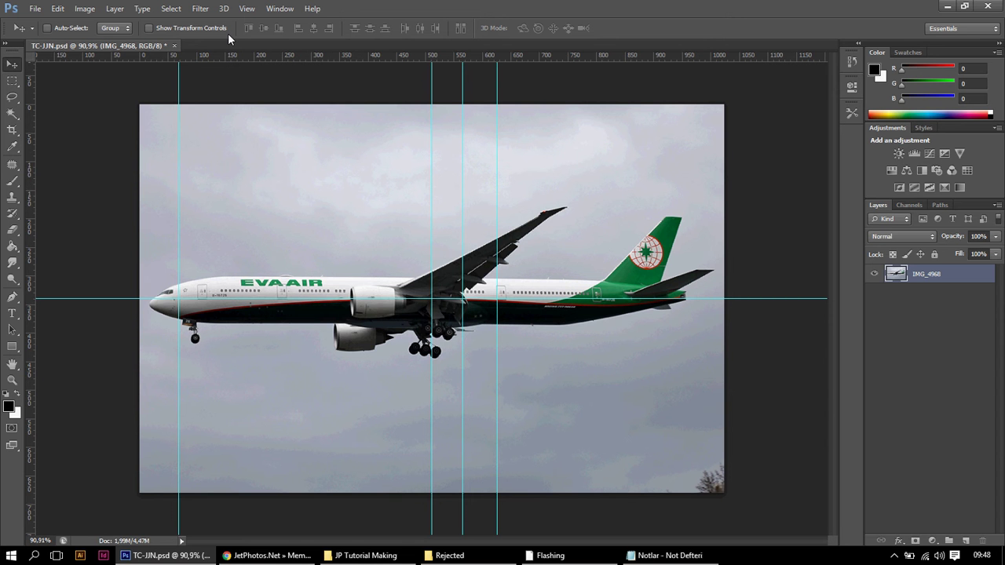
left_click(200, 9)
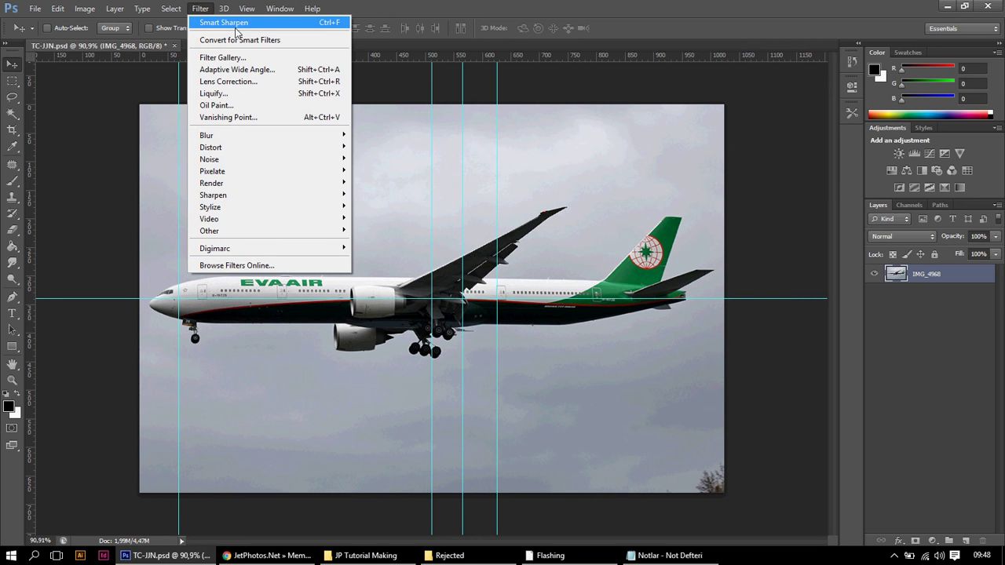
left_click(545, 163)
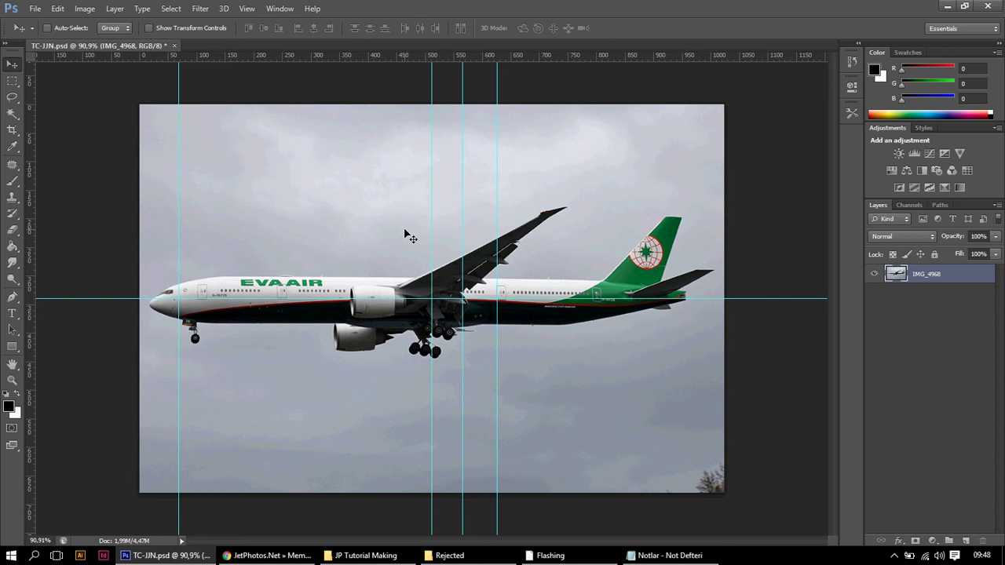
left_click(558, 284)
Try rotating the IMG_4968 layer slightly clockwise so the nose points up, and undo the rotation.
key("ctrl+minus")
key("ctrl+minus")
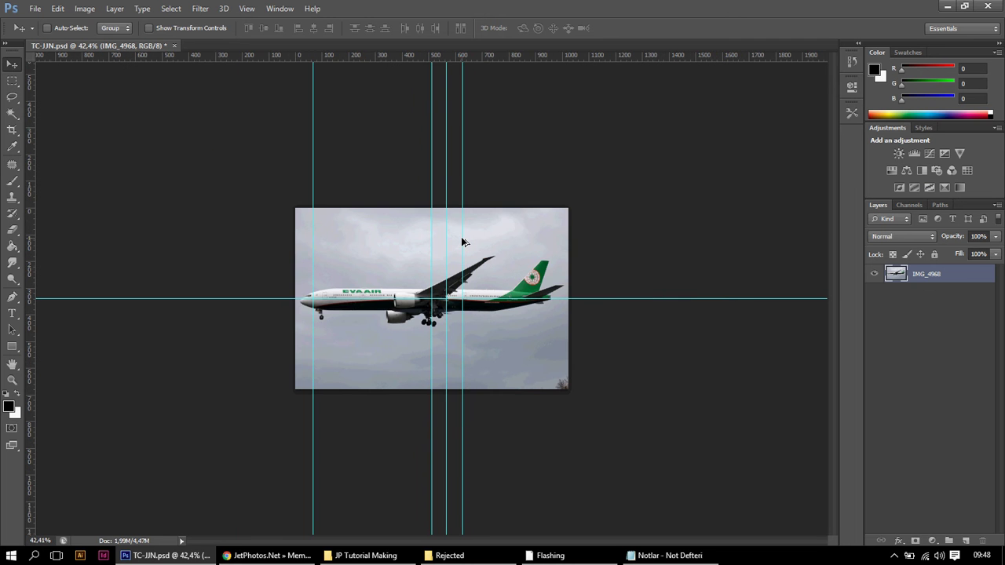
key("ctrl+t")
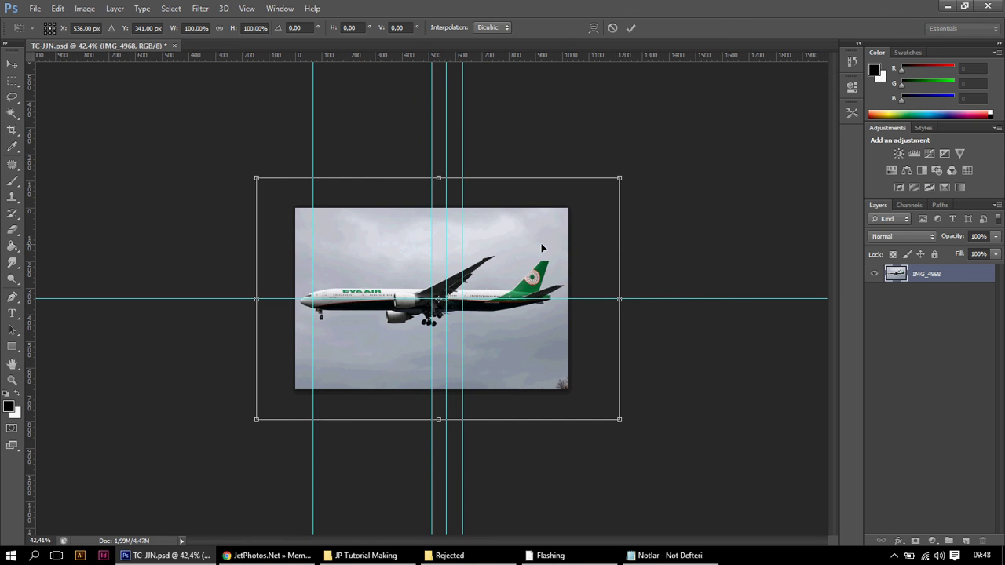
key("ctrl+plus")
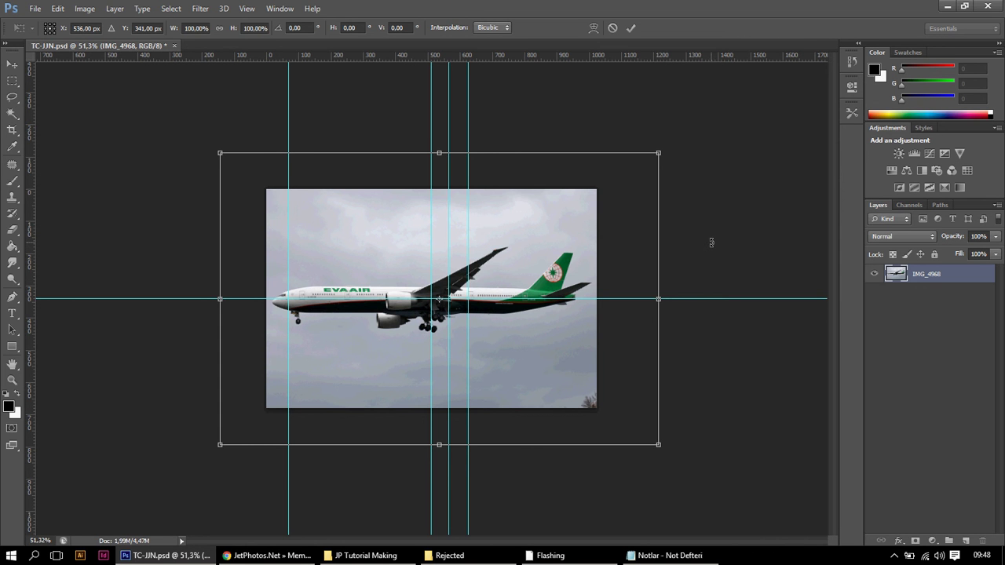
left_click_drag(712, 243, 715, 265)
key("Return")
scroll(493, 320, "up", 2)
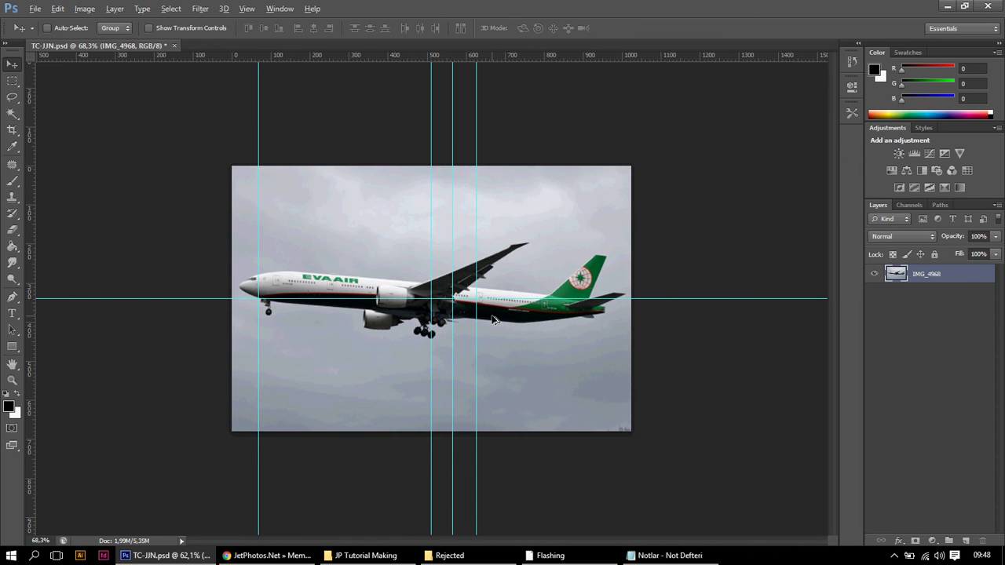
scroll(493, 320, "up", 1)
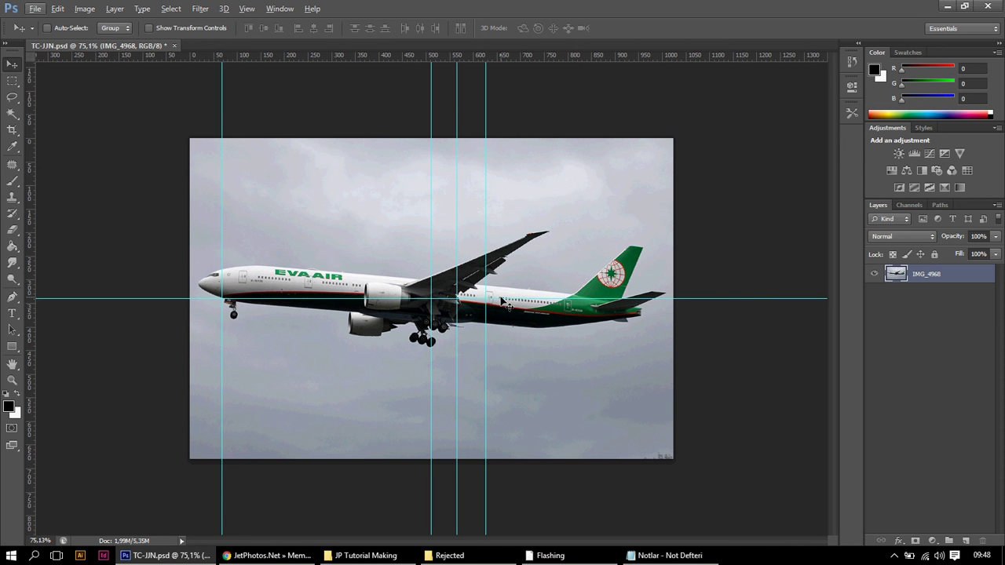
key("ctrl+z")
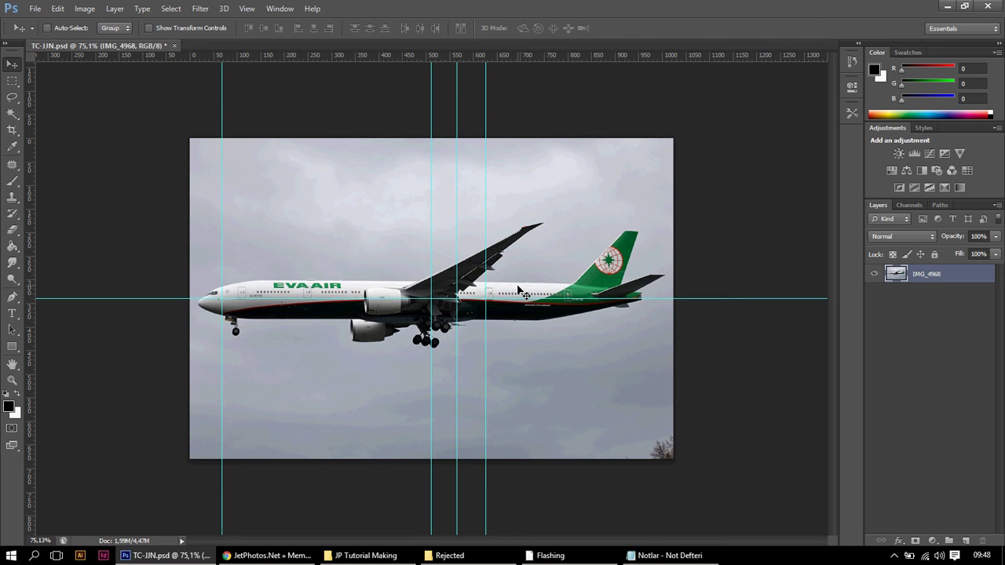
key("ctrl+plus")
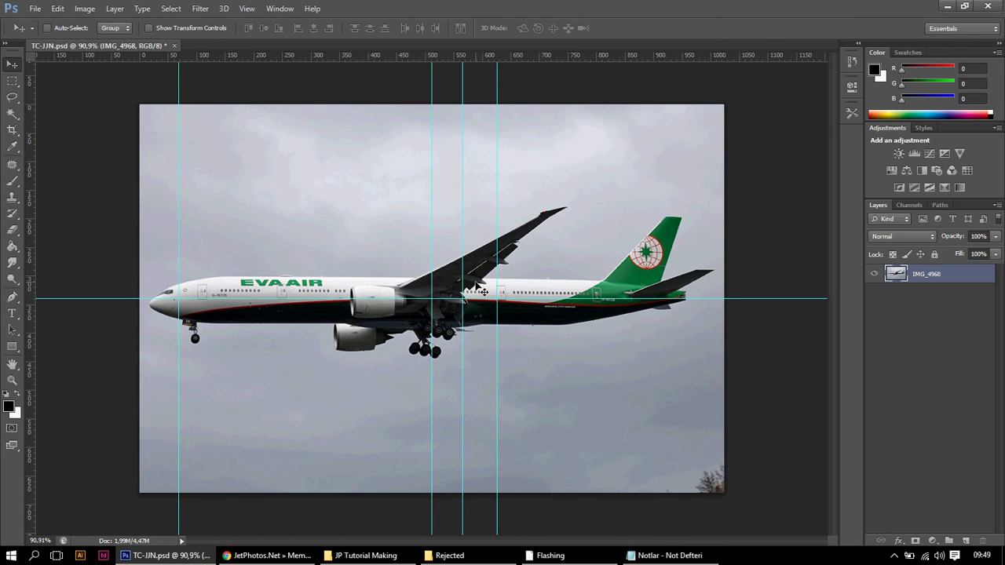
key("ctrl+plus")
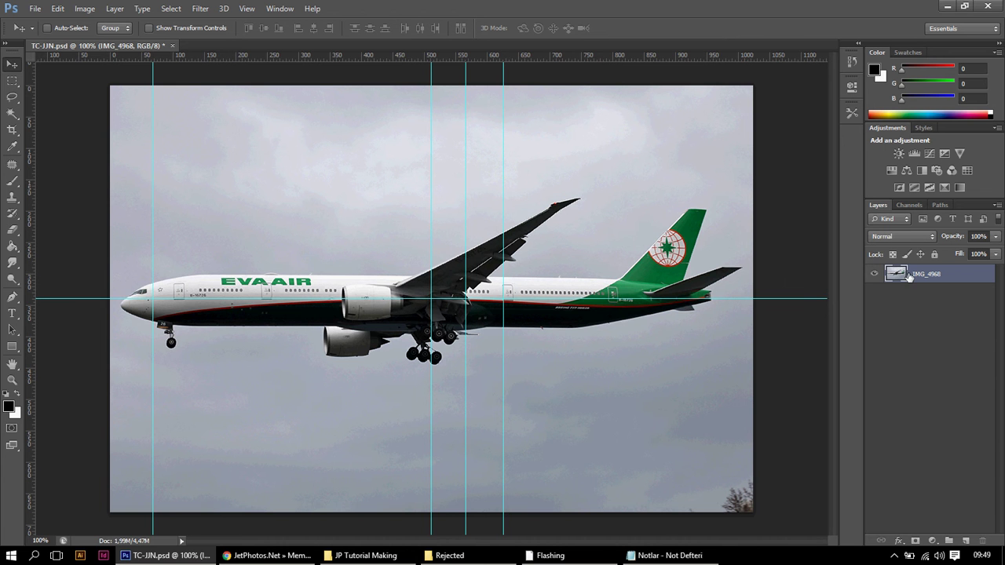
Place the IMG_5583 photo from the desktop into TC-JJN.psd above the IMG_4968 layer.
key("super+d")
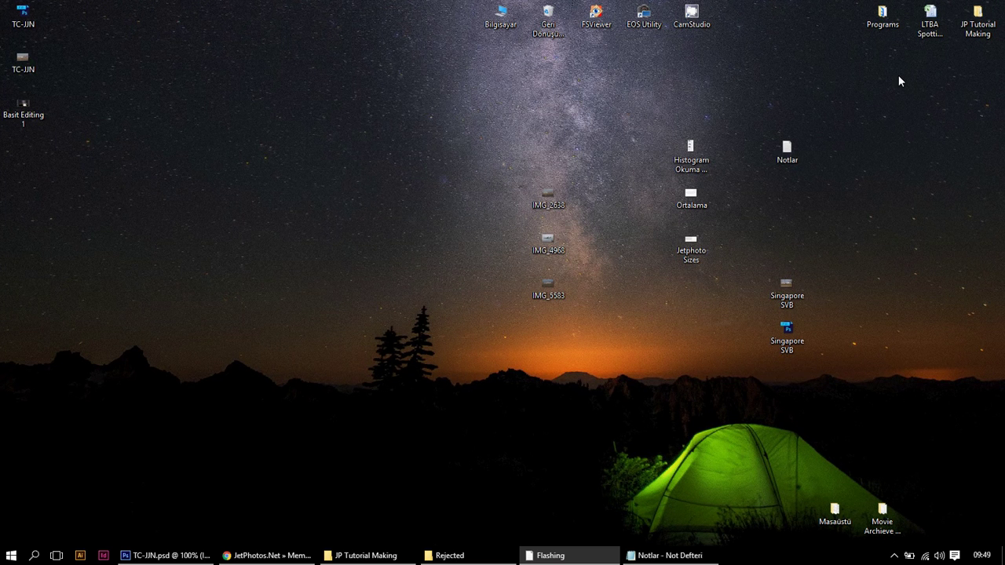
left_click(549, 288)
left_click_drag(549, 288, 399, 245)
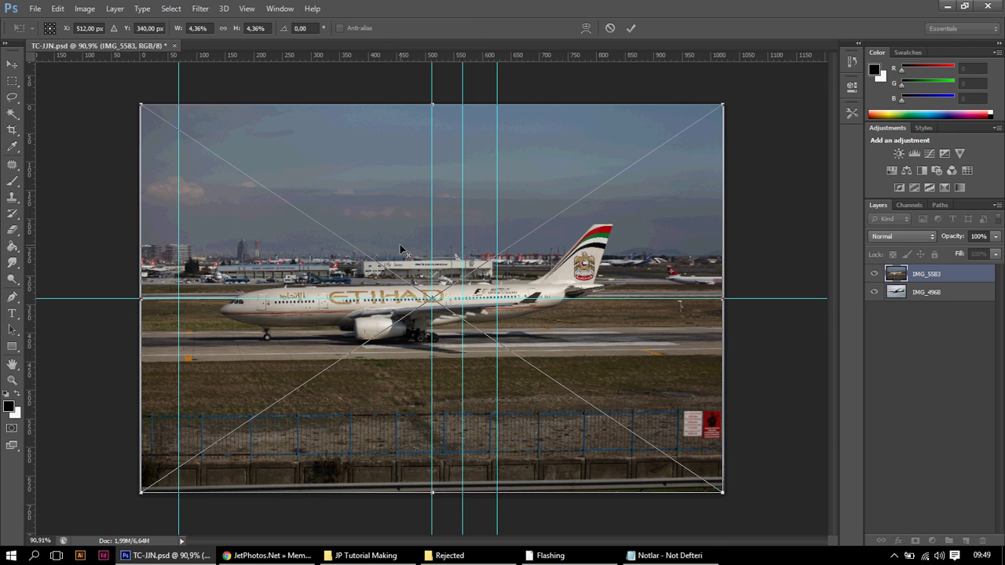
Scale the placed IMG_5583 photo up to about 6.06% around its centre so the Etihad aircraft nearly spans the canvas width.
scroll(401, 250, "down", 2)
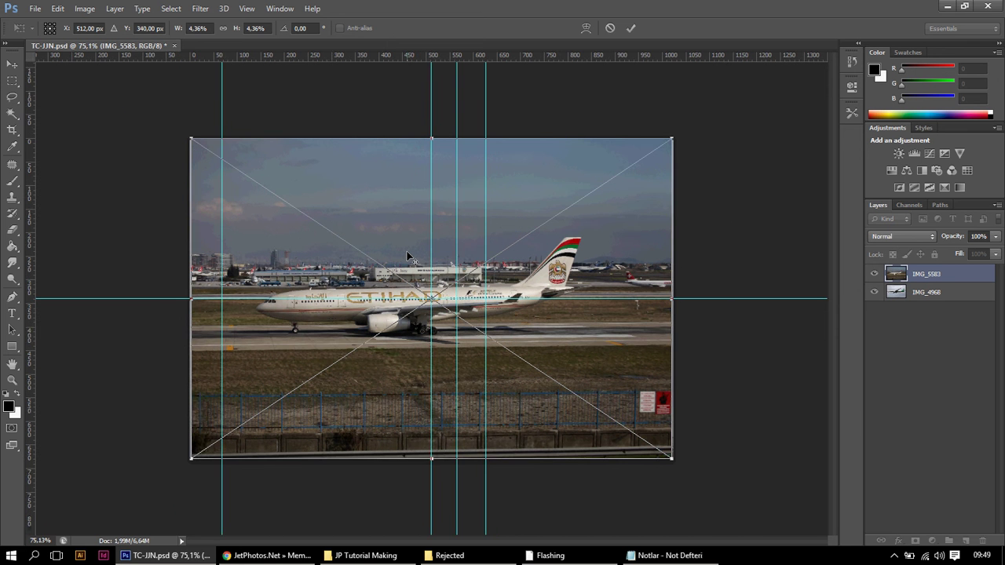
key("ctrl+h")
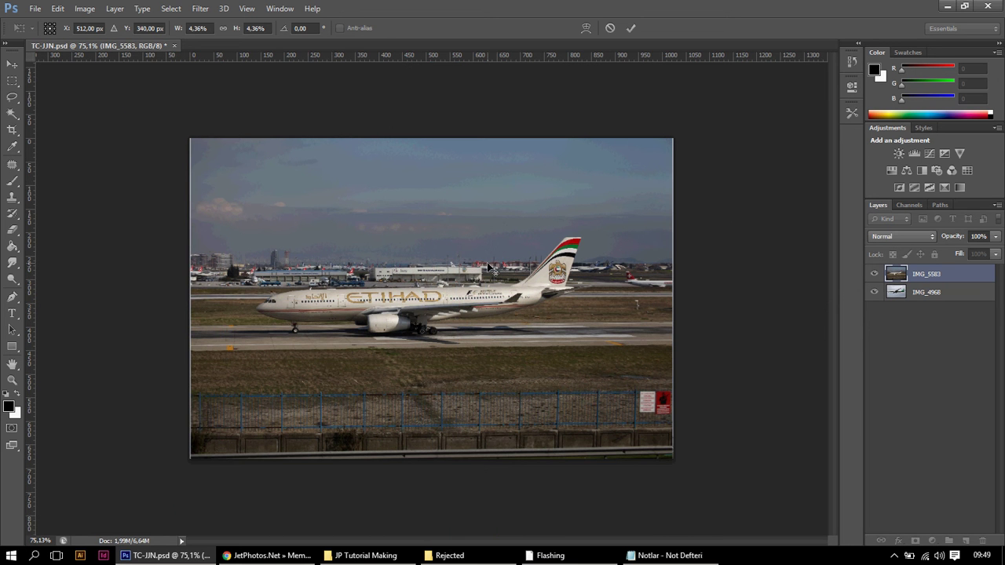
key("ctrl+h")
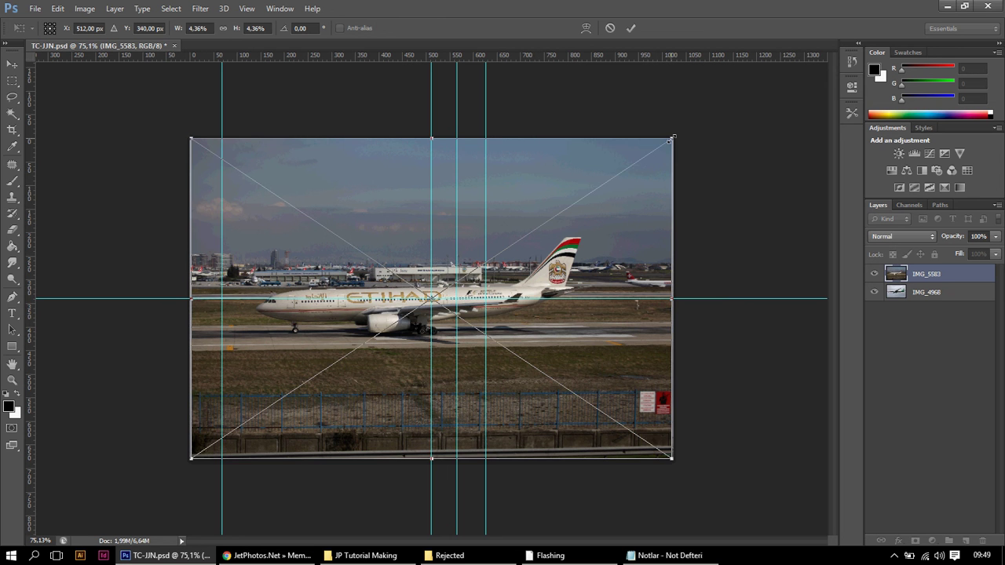
left_click_drag(670, 139, 777, 73)
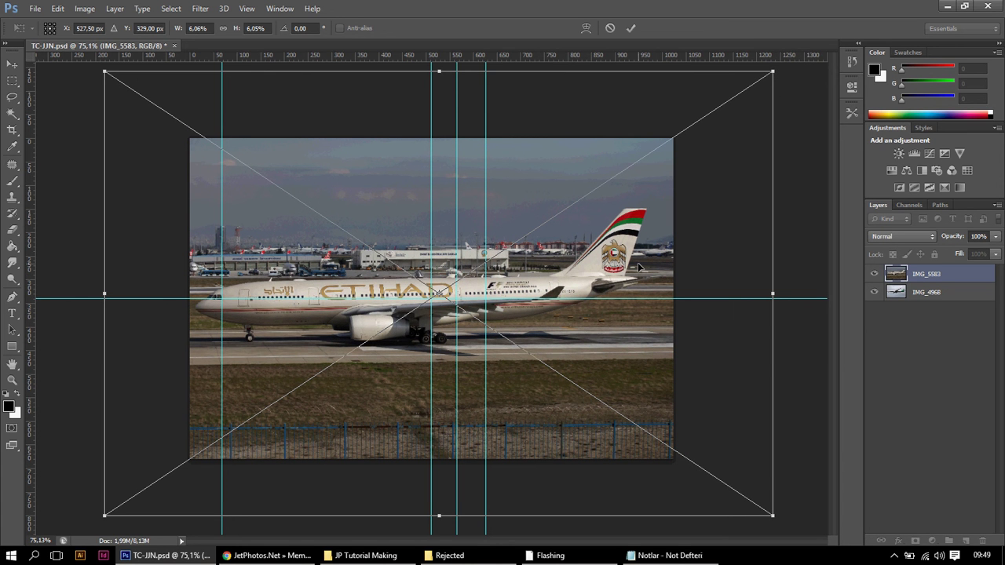
key("Return")
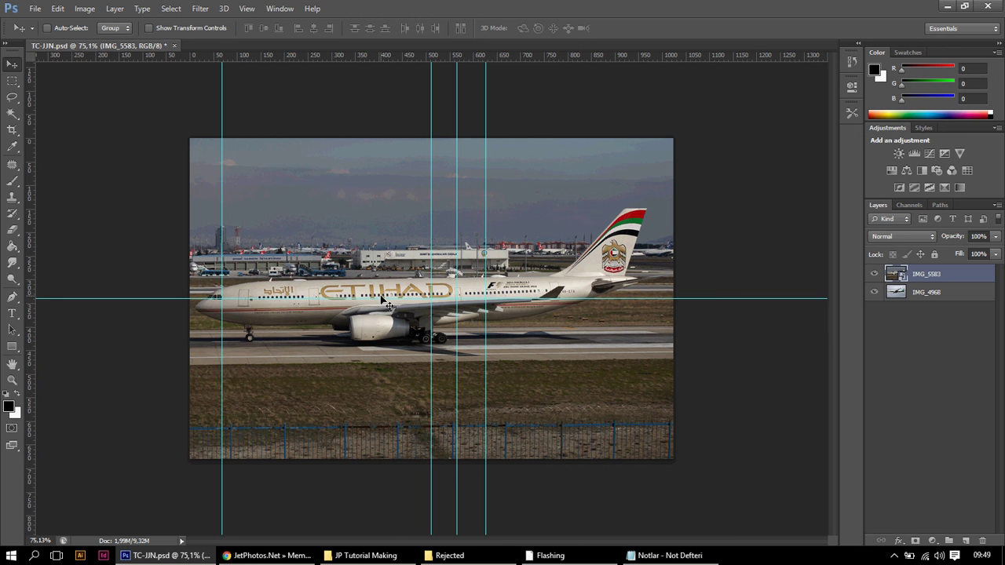
Check the IMG_5583 photo's level against the guides and try a slight clockwise rotation of the layer.
key("ctrl+h")
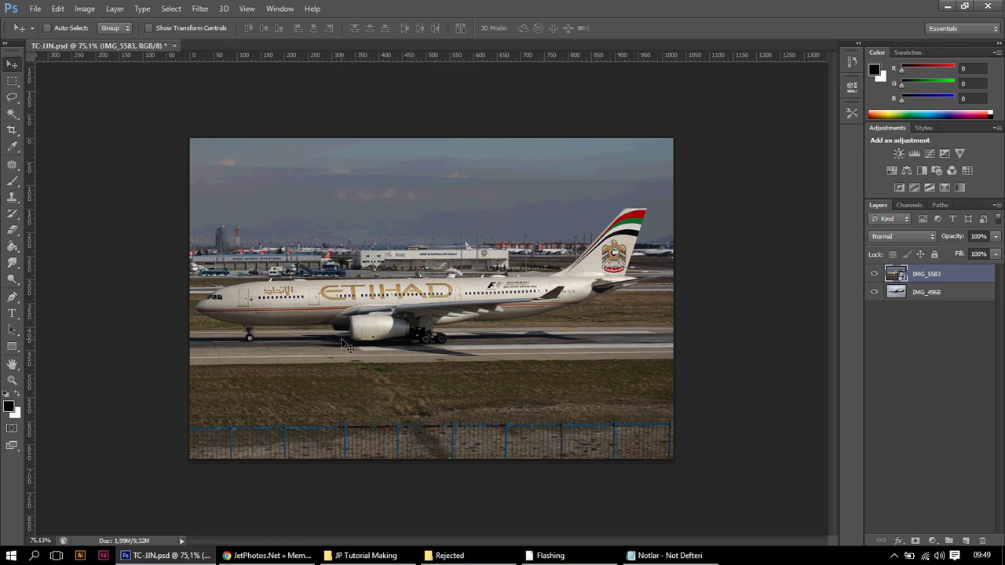
key("ctrl+t")
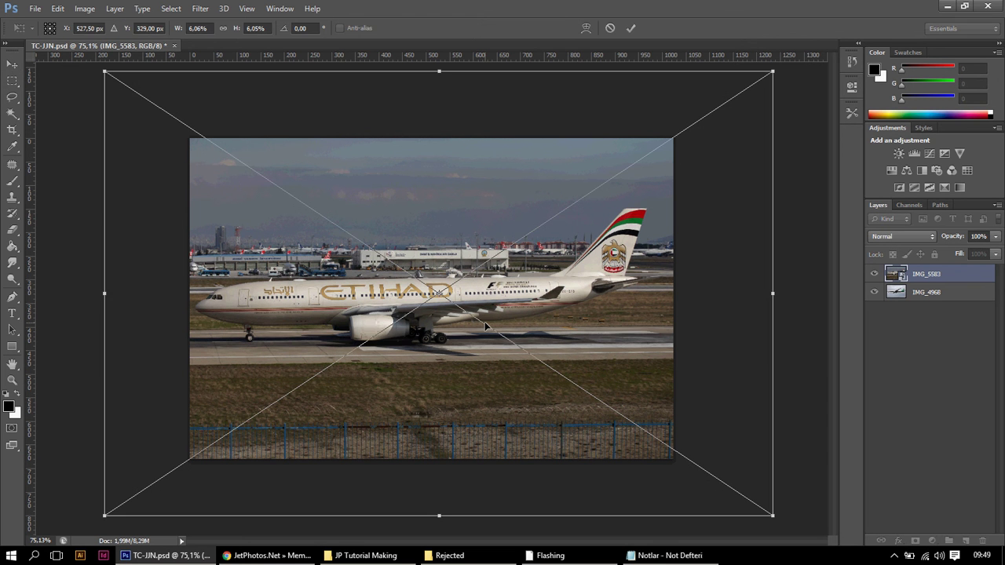
key("ctrl+semicolon")
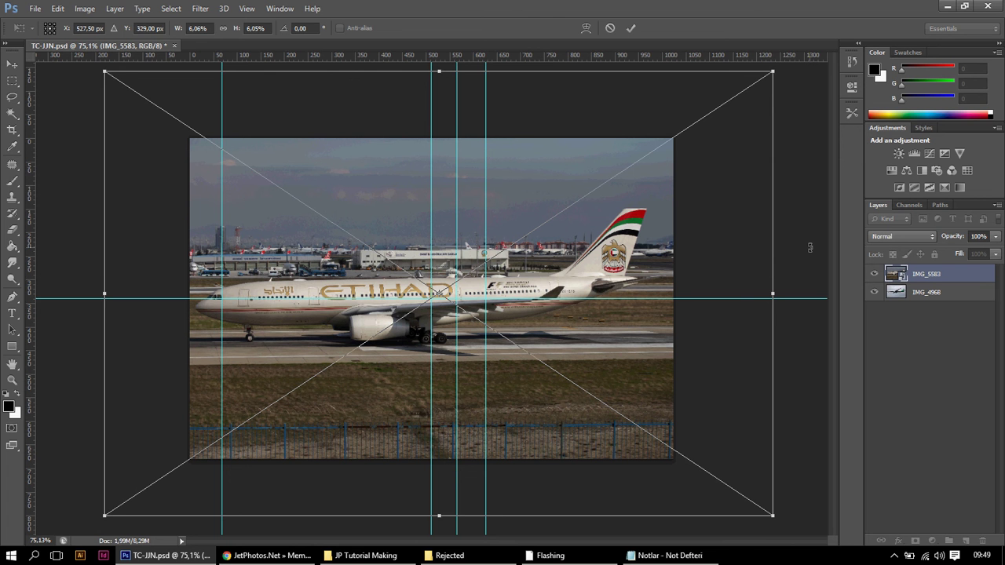
left_click_drag(804, 231, 806, 240)
key("Return")
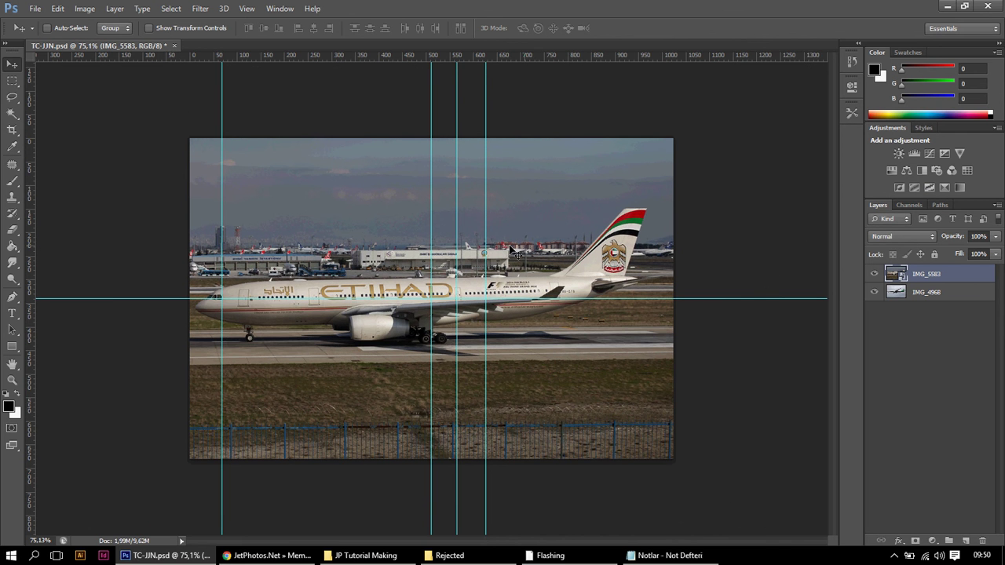
key("ctrl+1")
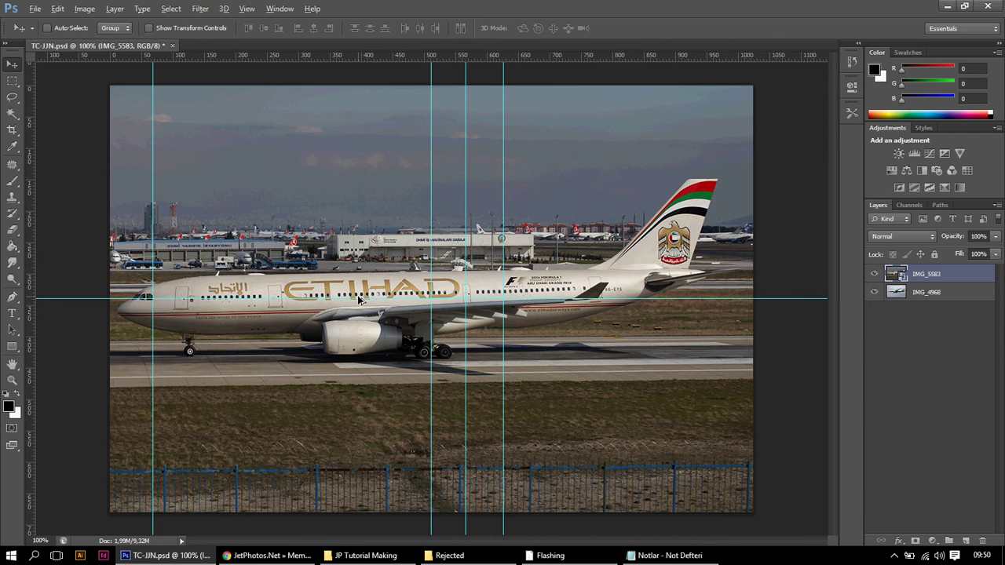
Move the leftmost vertical guide to about X 77 px, beside the tall background building above the nose.
key("ctrl+plus")
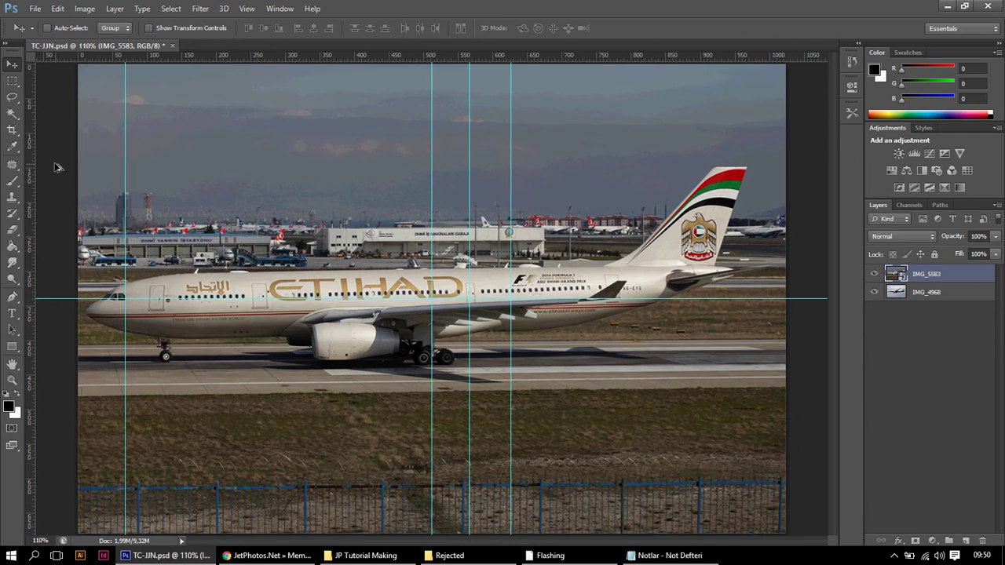
scroll(59, 168, "up", 6)
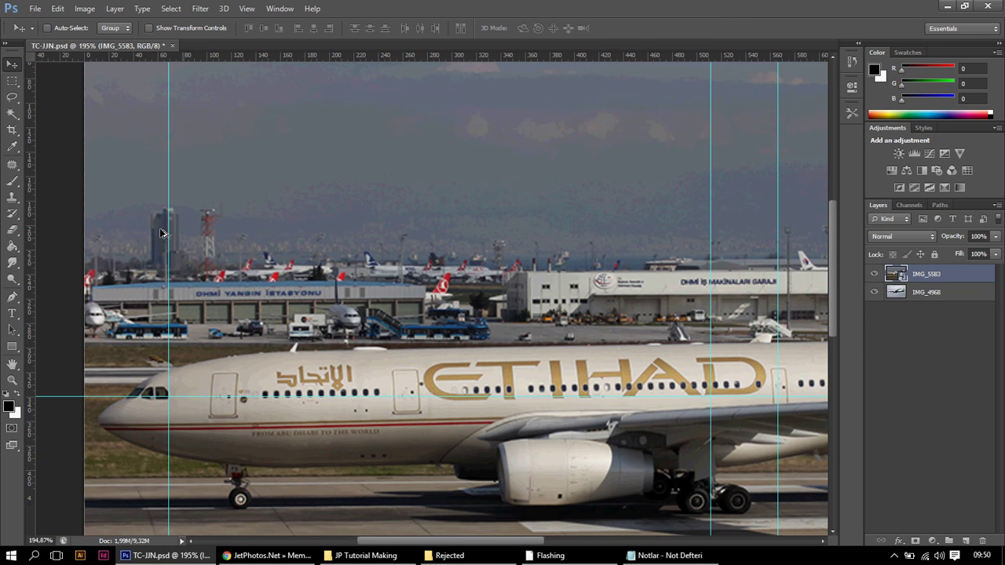
scroll(184, 226, "up", 1)
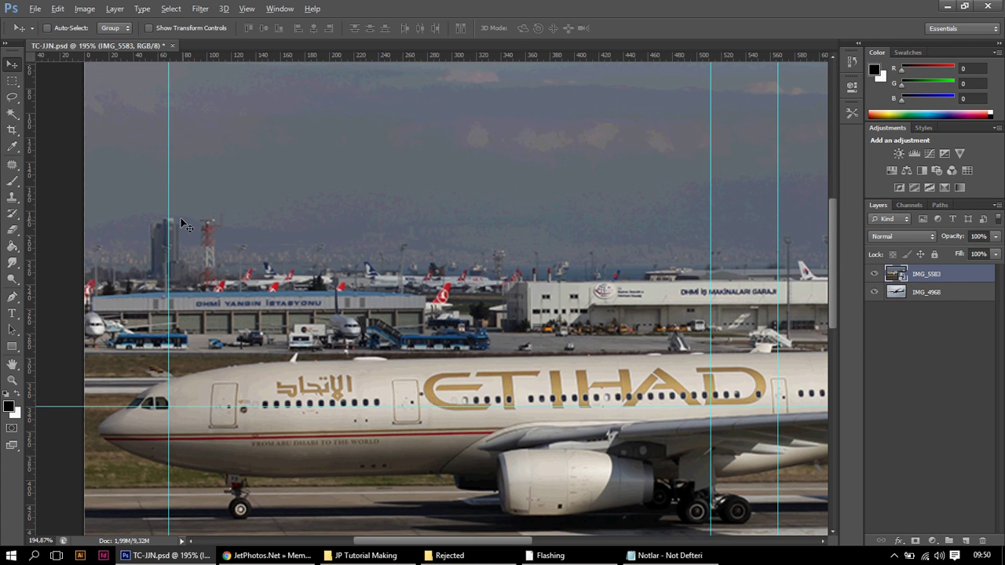
left_click_drag(183, 225, 179, 213)
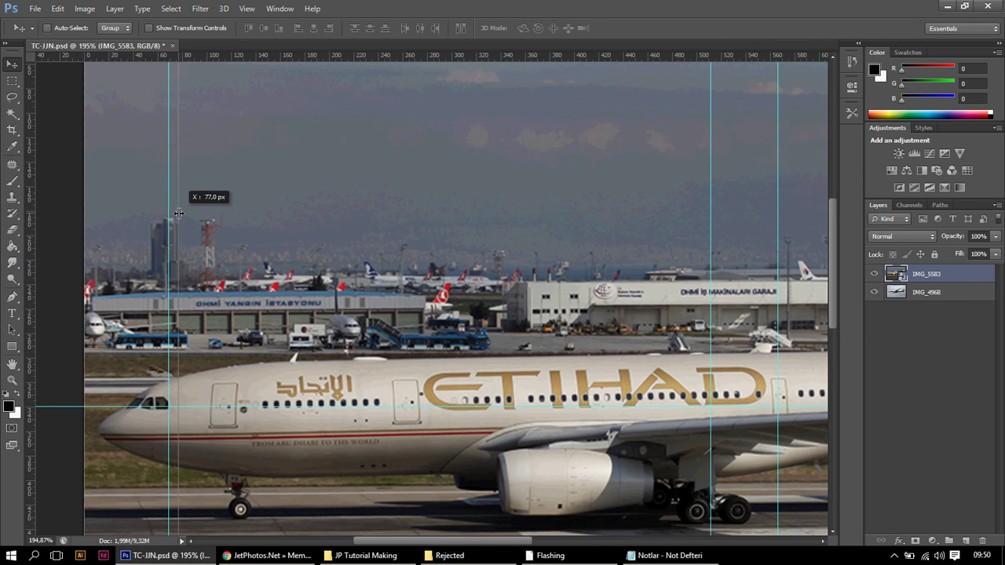
Move the rightmost vertical guide to the light pole just ahead of the Etihad tail fin.
scroll(328, 252, "down", 1)
scroll(329, 253, "right", 5)
left_click_drag(328, 252, 243, 246)
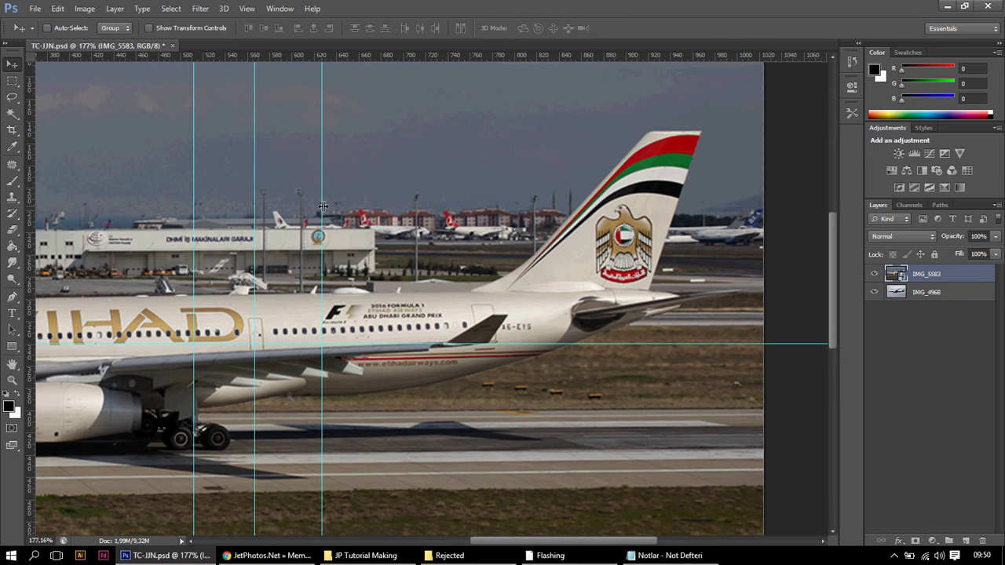
left_click_drag(323, 205, 532, 263)
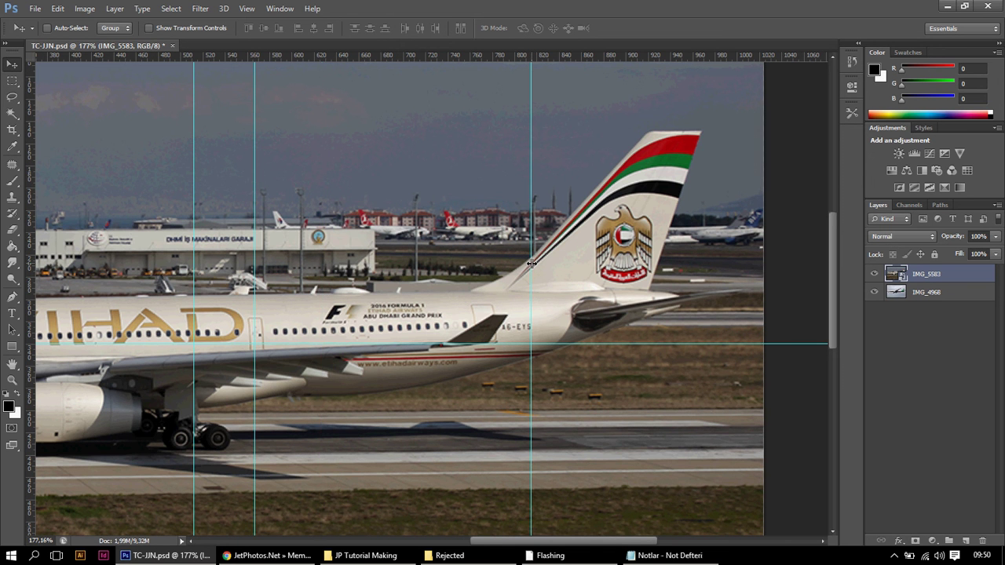
key("ctrl+1")
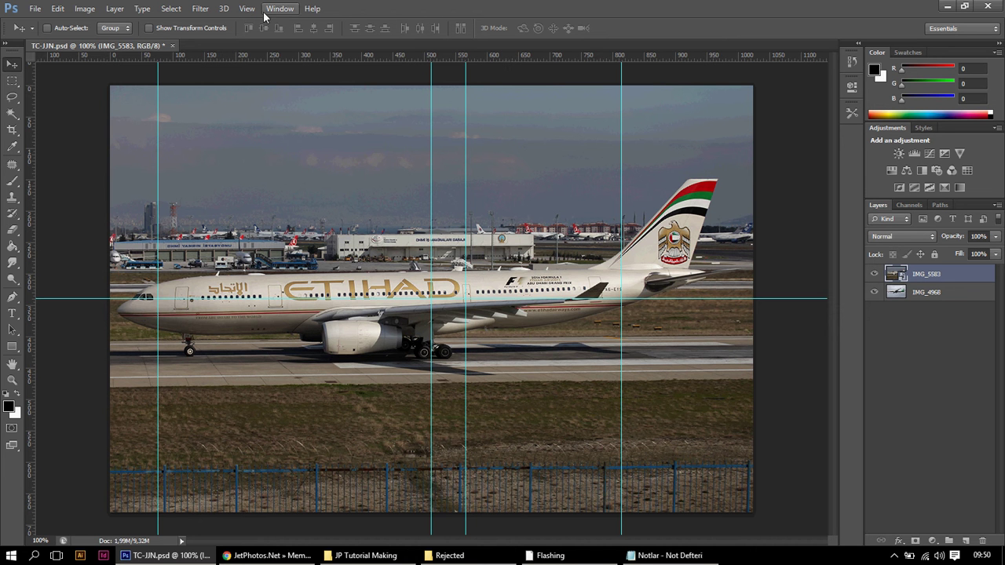
Open Lens Correction for the IMG_5583 layer, check the edge treatment options, and select Default Correction in the custom settings.
left_click(202, 8)
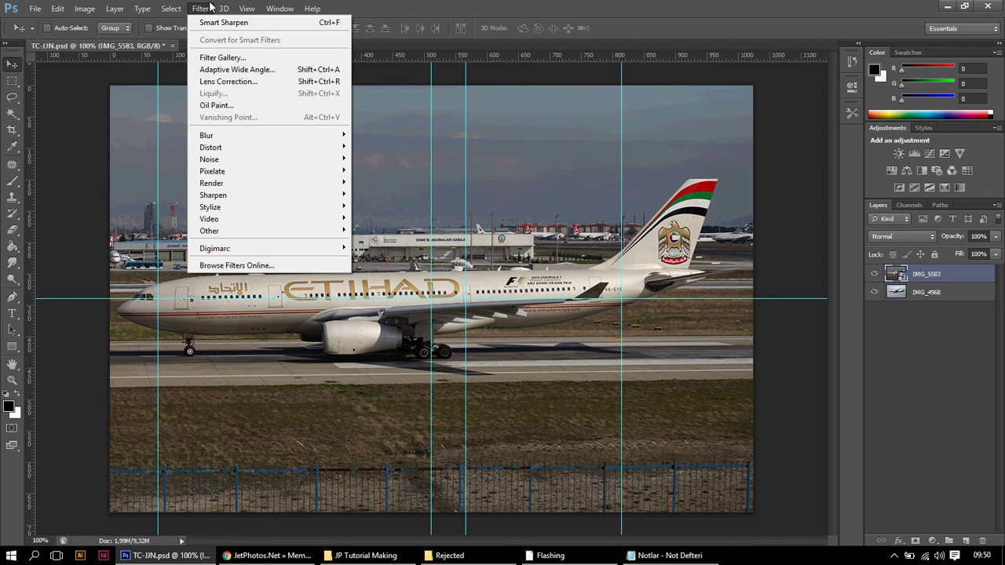
key("Escape")
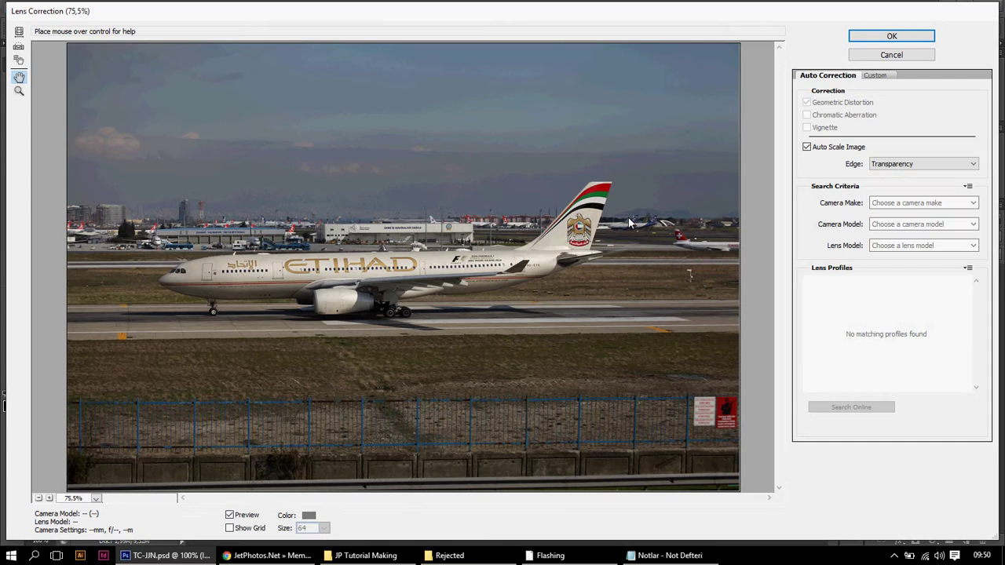
left_click(875, 76)
left_click(869, 95)
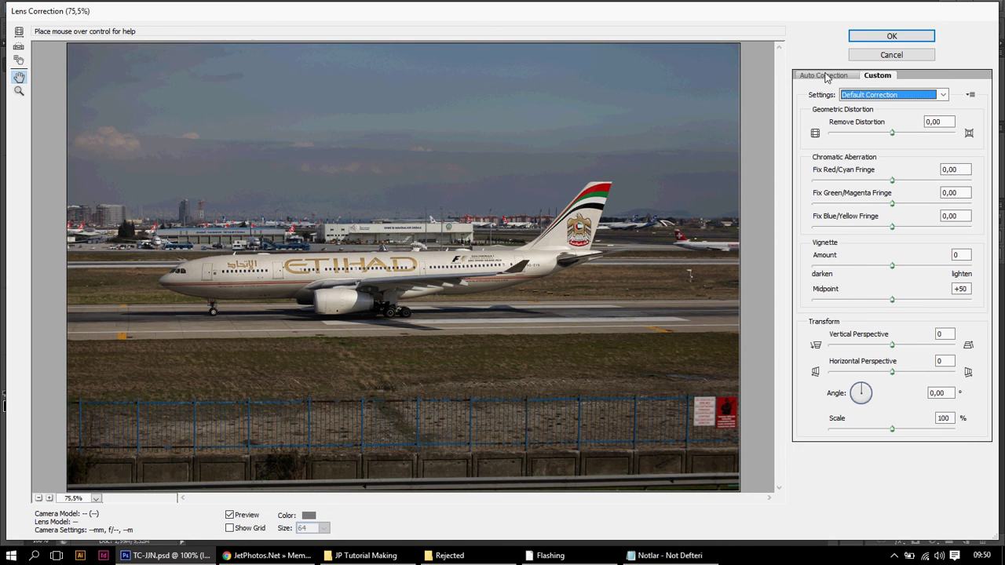
left_click(826, 75)
left_click(914, 164)
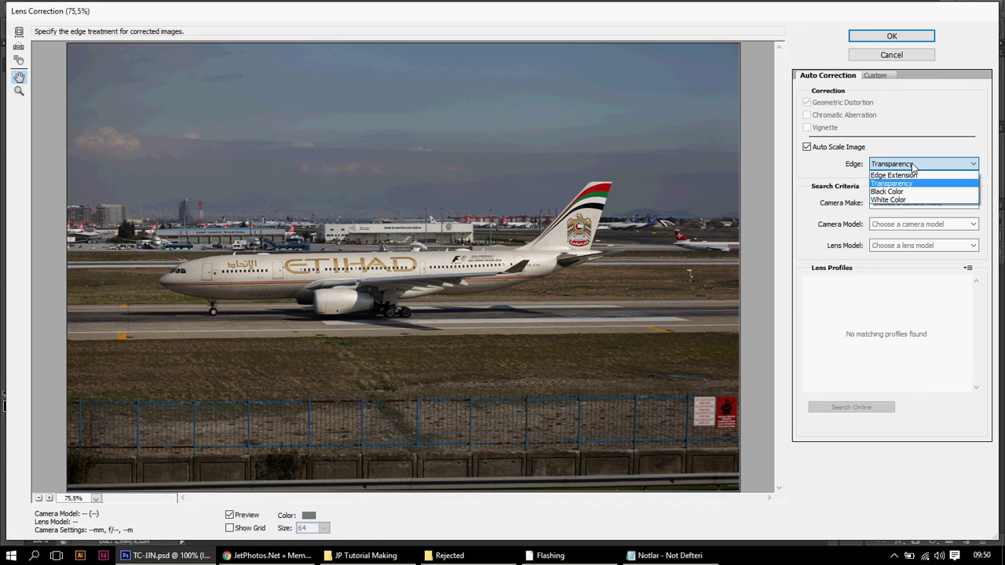
left_click(913, 166)
left_click(877, 77)
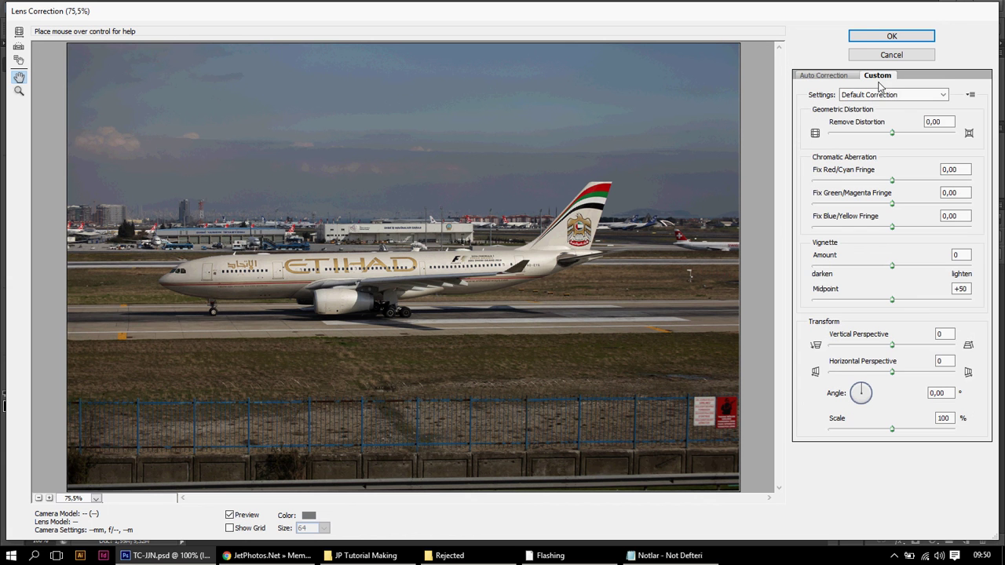
left_click(885, 94)
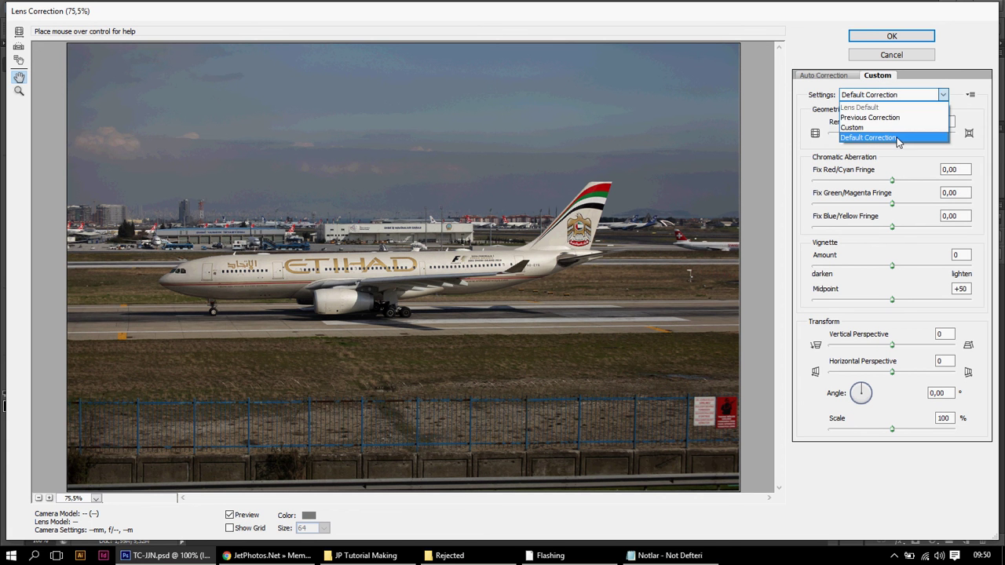
left_click(899, 139)
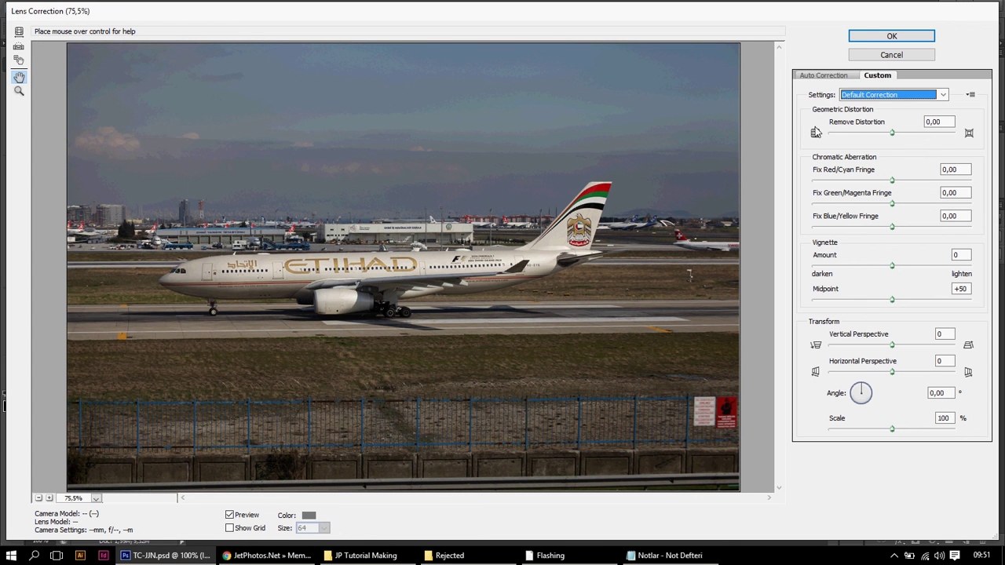
Set Remove Distortion to +2.20, inspect the aircraft at 100%, and apply the lens correction to IMG_5583.
left_click(893, 129)
left_click_drag(899, 127, 874, 127)
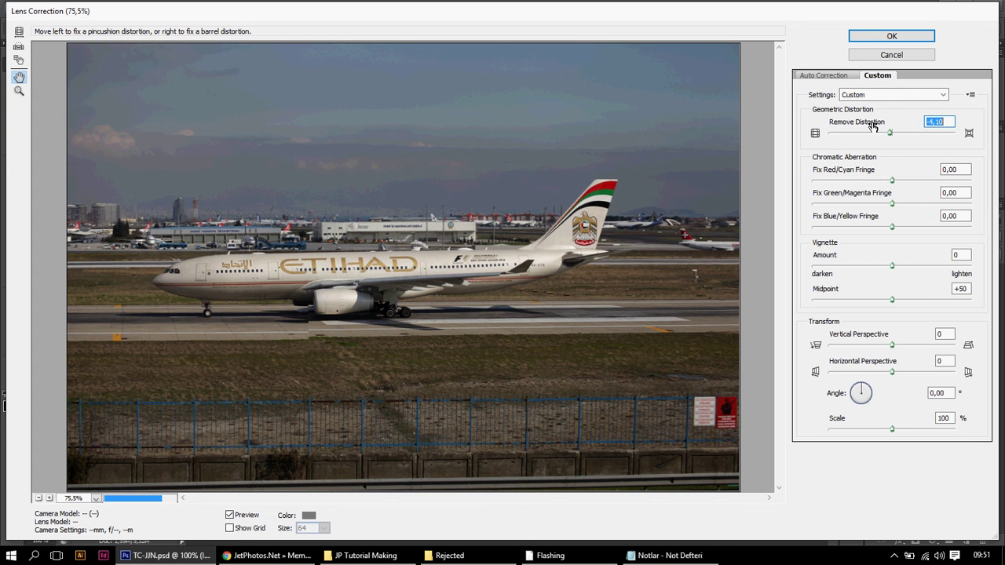
left_click_drag(871, 128, 913, 129)
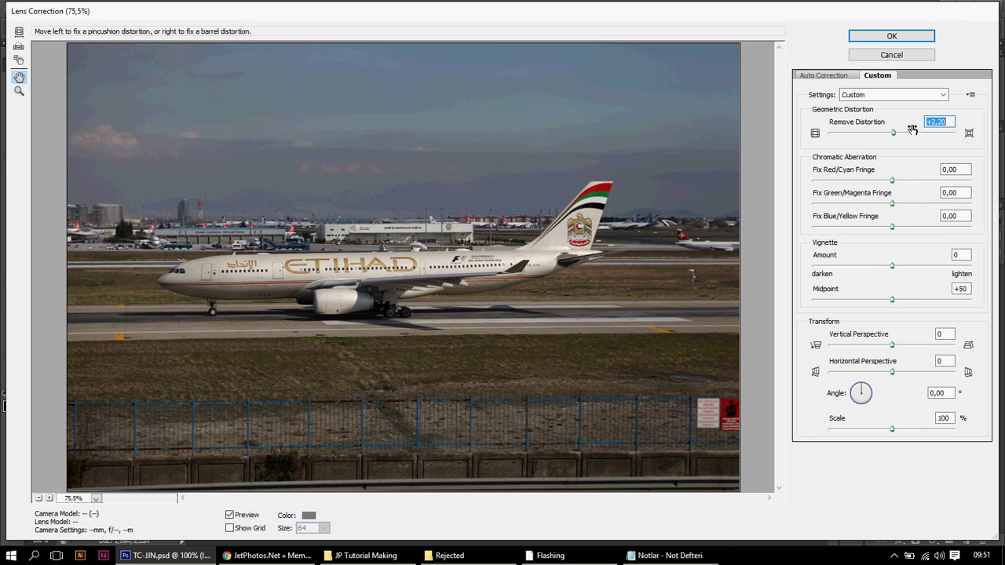
left_click_drag(912, 129, 912, 128)
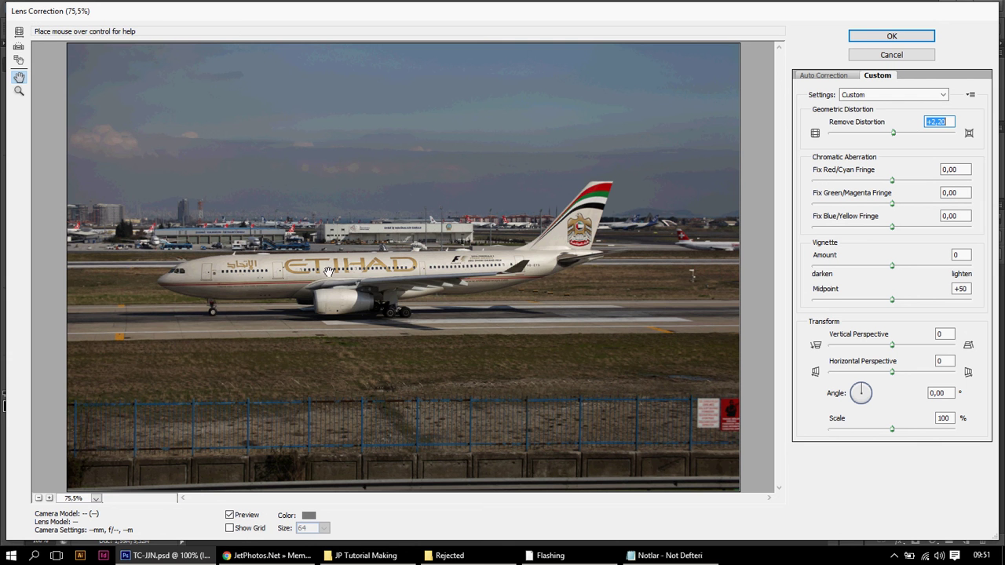
left_click(48, 498)
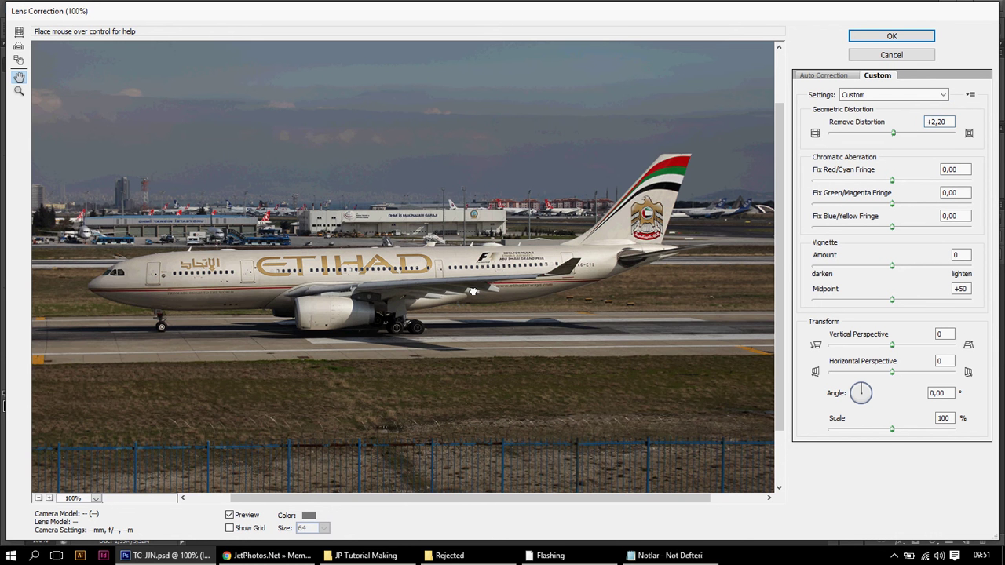
left_click_drag(474, 291, 619, 208)
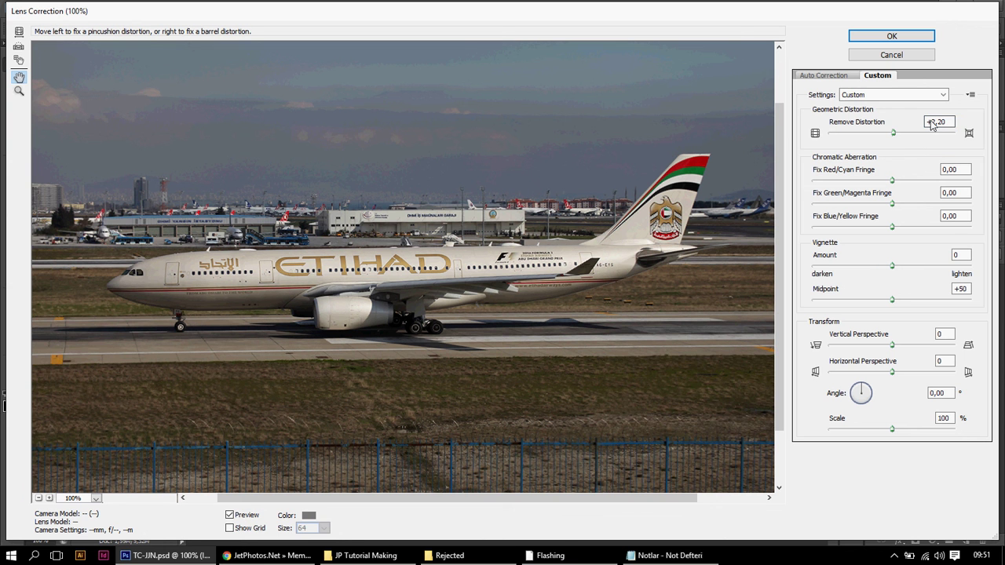
key("Return")
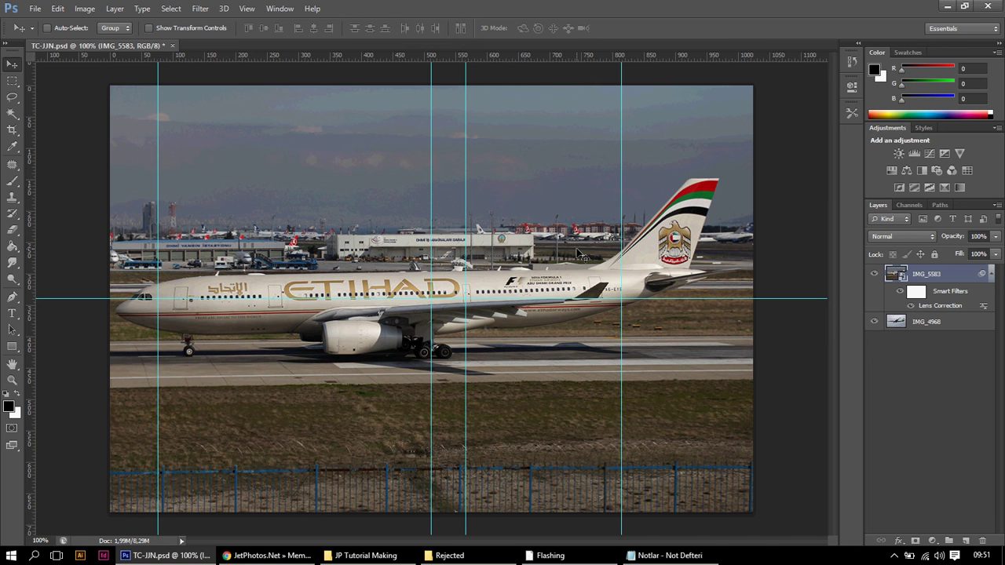
Rasterize the IMG_5583 layer and apply a slight Brightness/Contrast adjustment to it.
right_click(948, 277)
left_click(811, 195)
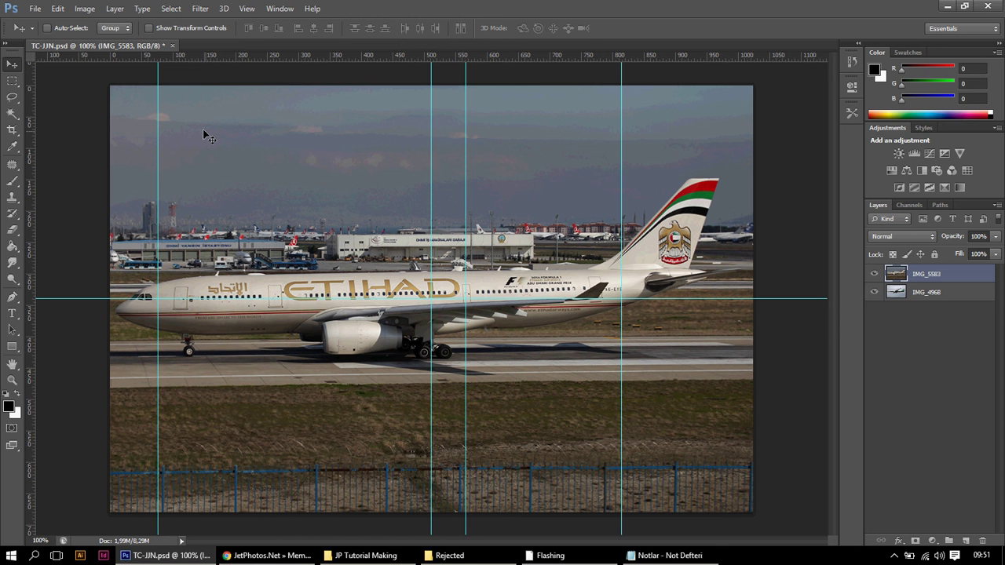
left_click(85, 8)
mouse_move(154, 46)
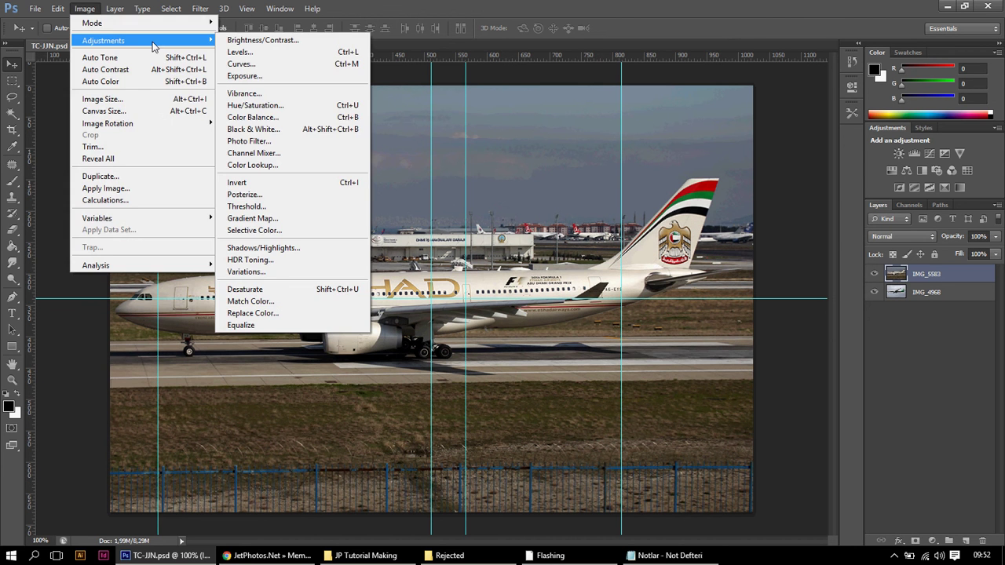
left_click(263, 40)
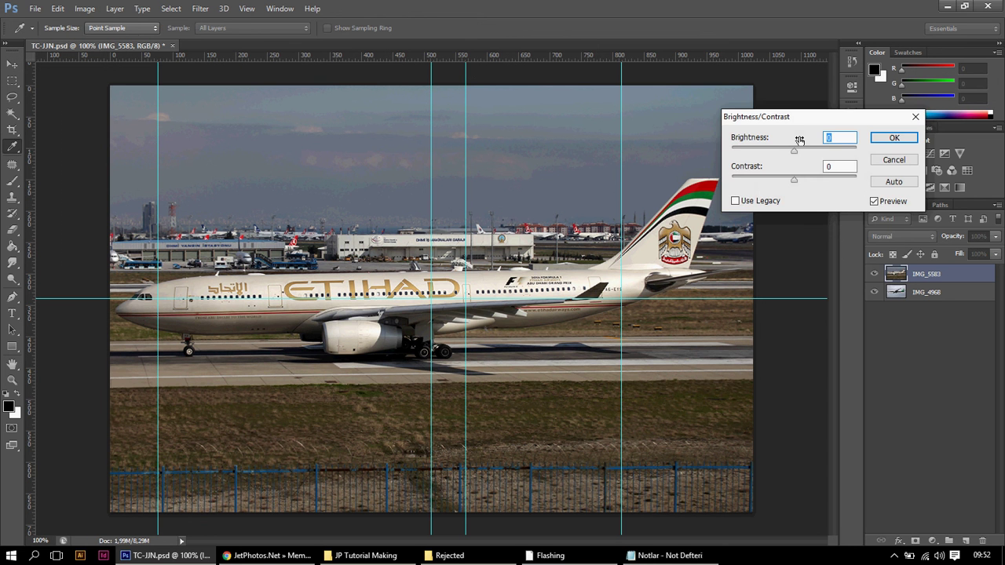
left_click_drag(800, 139, 801, 172)
key("Return")
key("v")
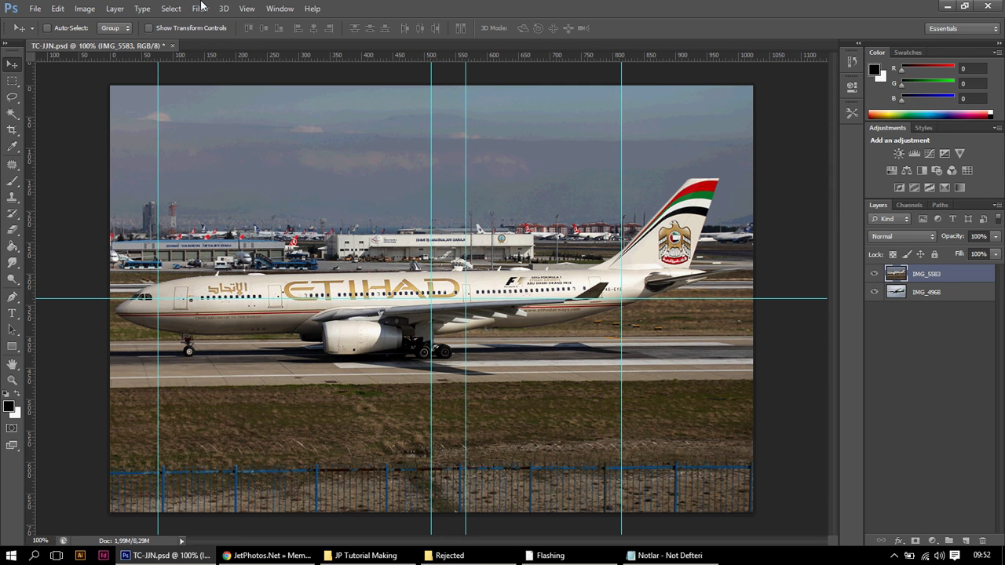
Apply Shadows/Highlights to IMG_5583 with a shadows amount of 3% and a highlights amount of 0%.
left_click(85, 8)
mouse_move(118, 40)
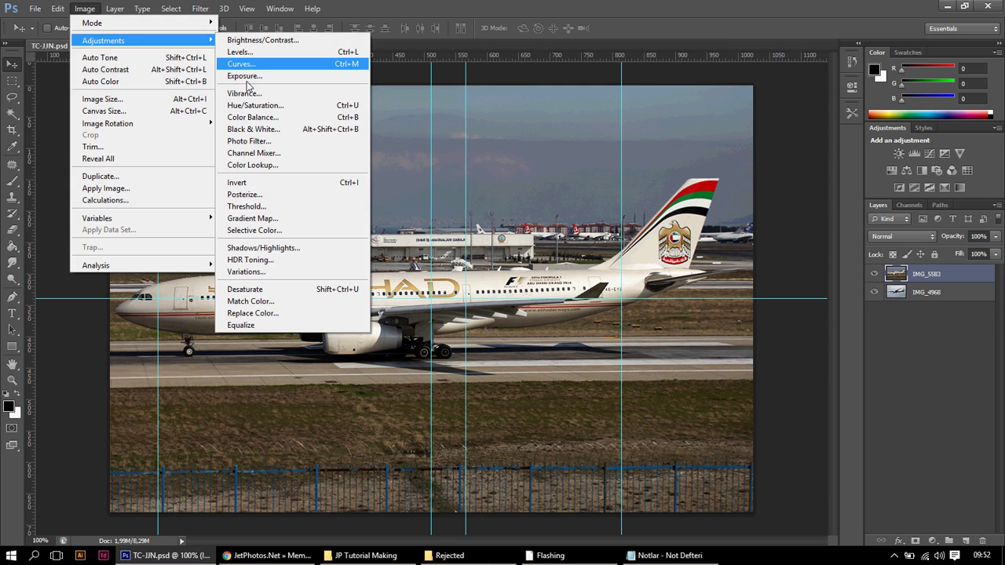
left_click(264, 248)
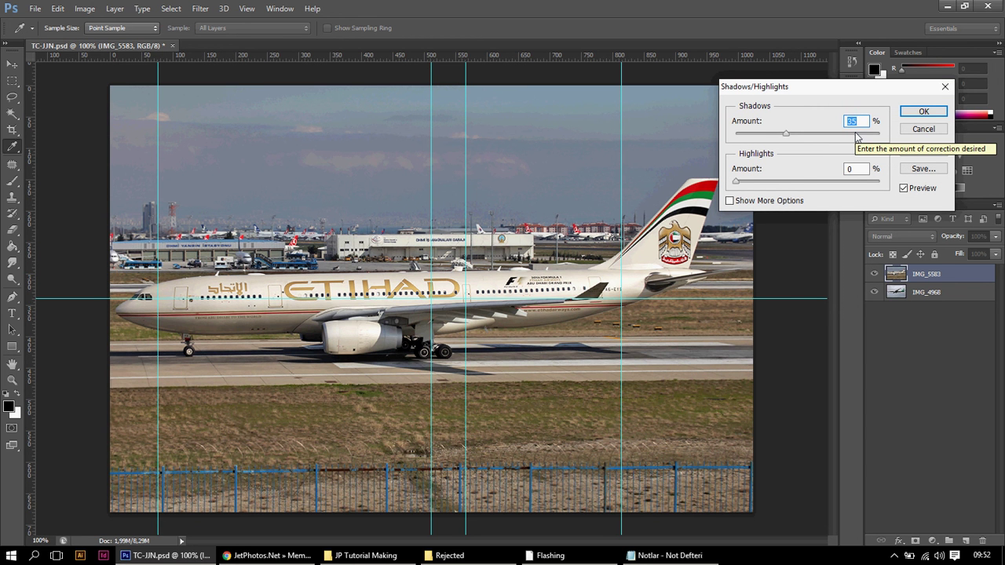
type("3")
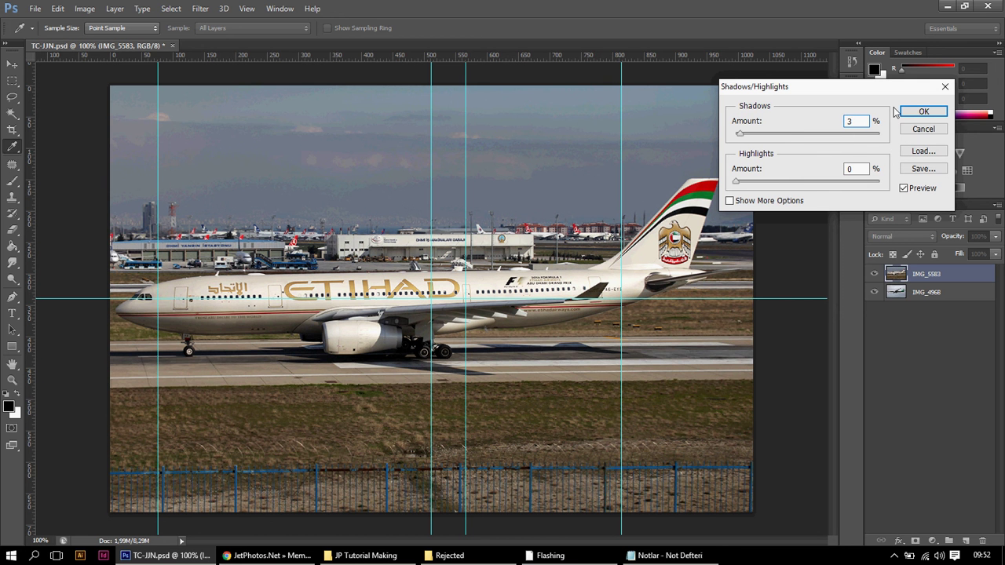
left_click(817, 135)
left_click_drag(818, 134, 821, 135)
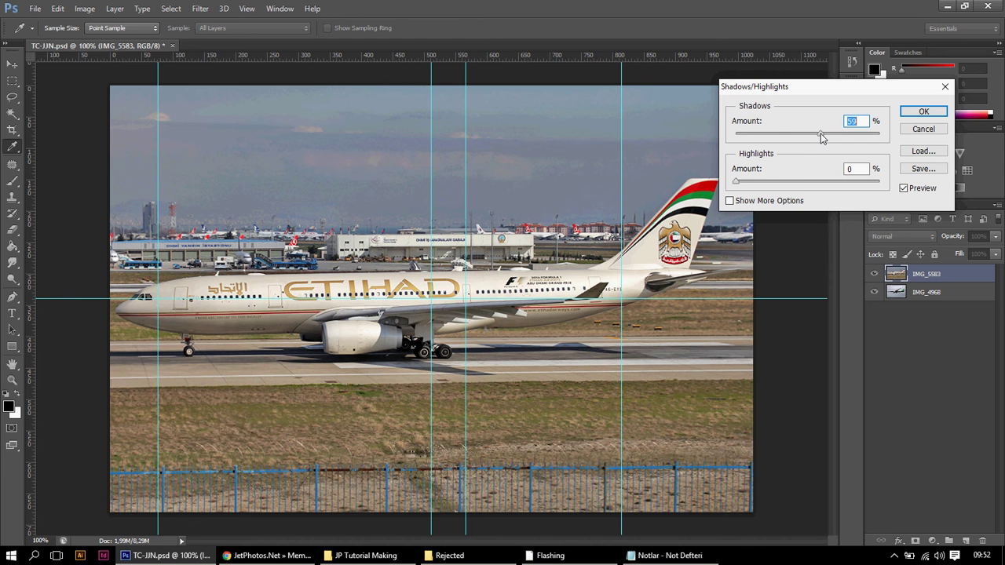
type("3")
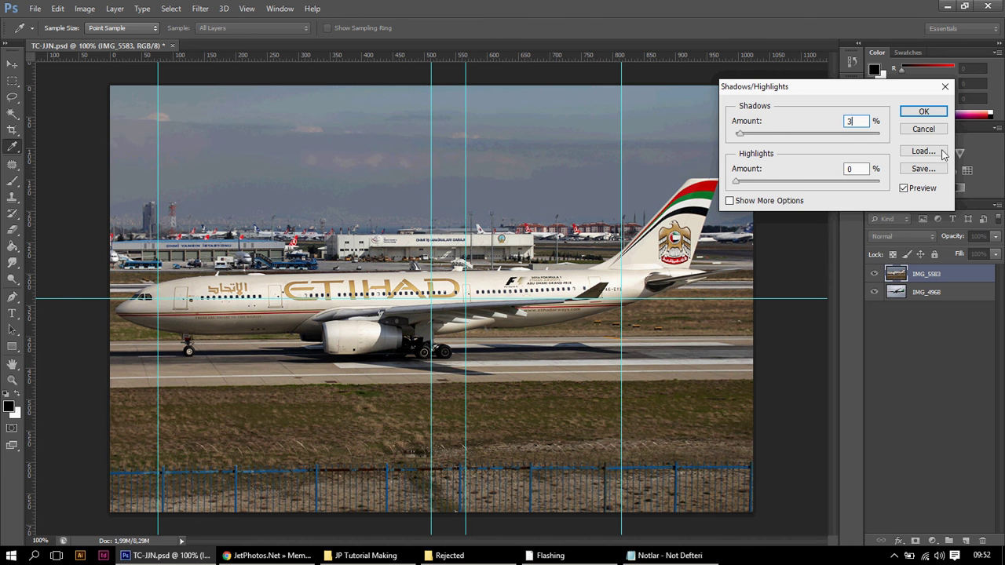
key("Return")
Apply a Vibrance adjustment to IMG_5583 with vibrance 4 and saturation 4.
left_click(85, 8)
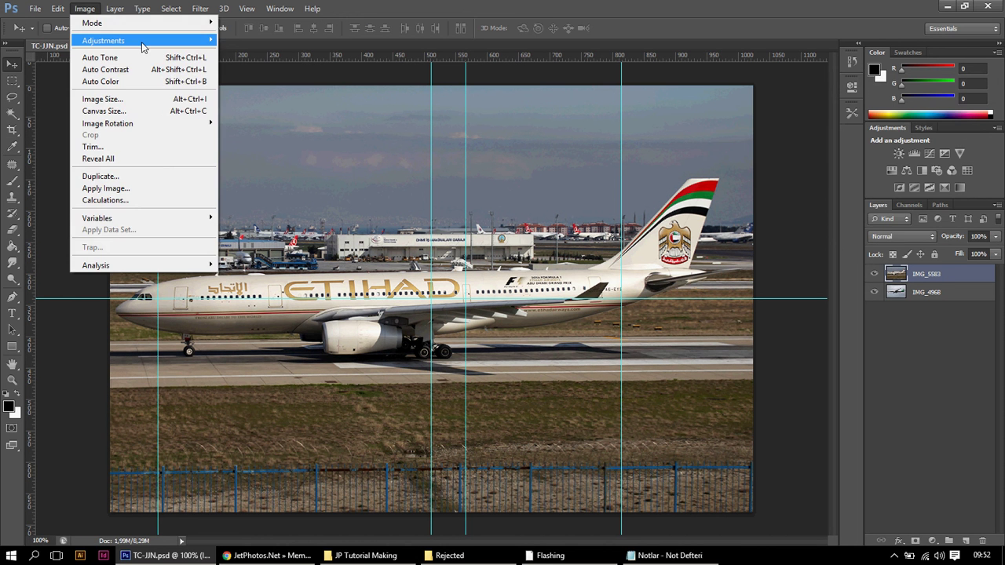
mouse_move(144, 43)
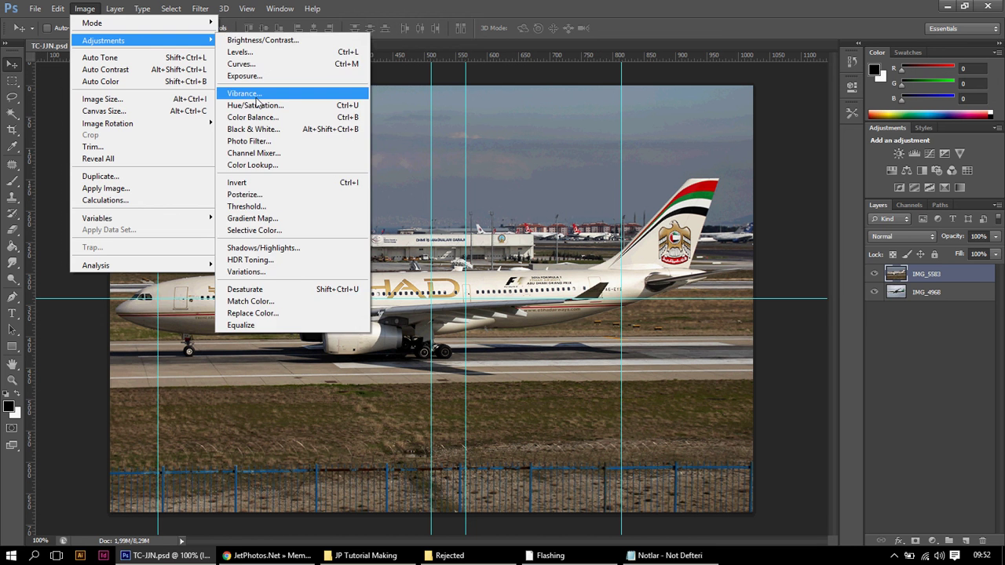
left_click(251, 94)
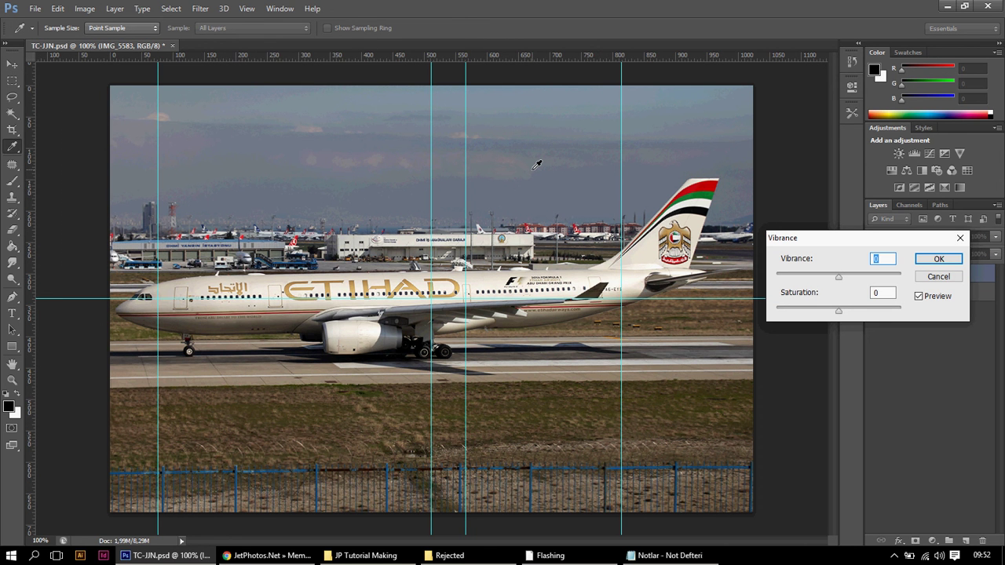
type("4")
key("Tab")
type("4")
left_click(940, 263)
key("v")
Apply Smart Sharpen to IMG_5583 with amount 10%, radius 2.0 px and Gaussian Blur removal, and compare before and after.
left_click(200, 9)
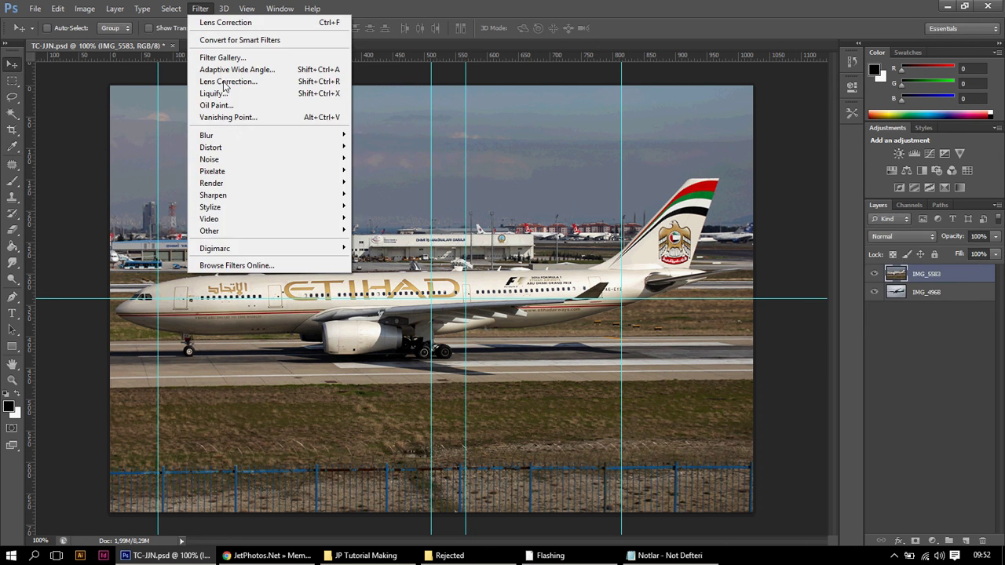
mouse_move(293, 196)
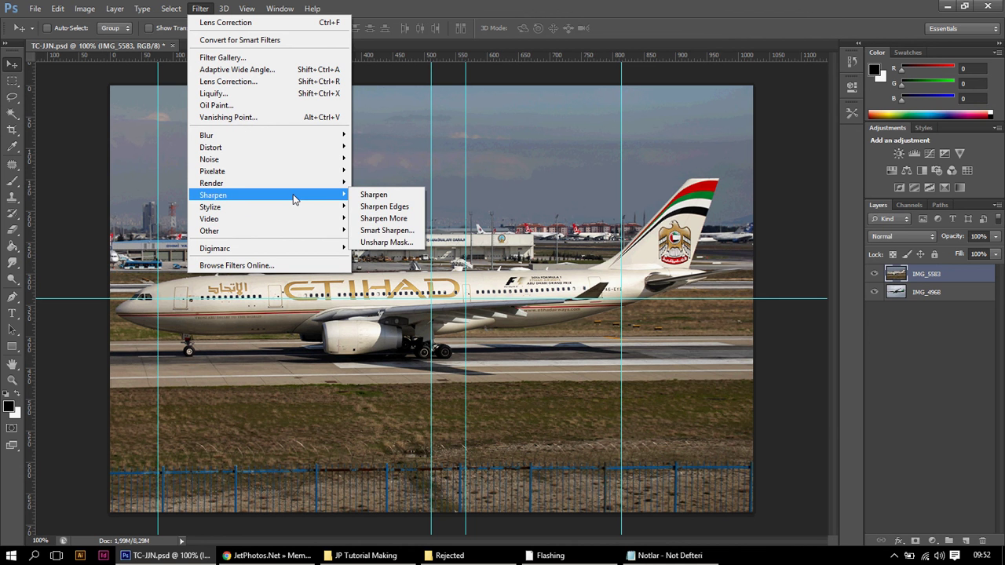
left_click(387, 230)
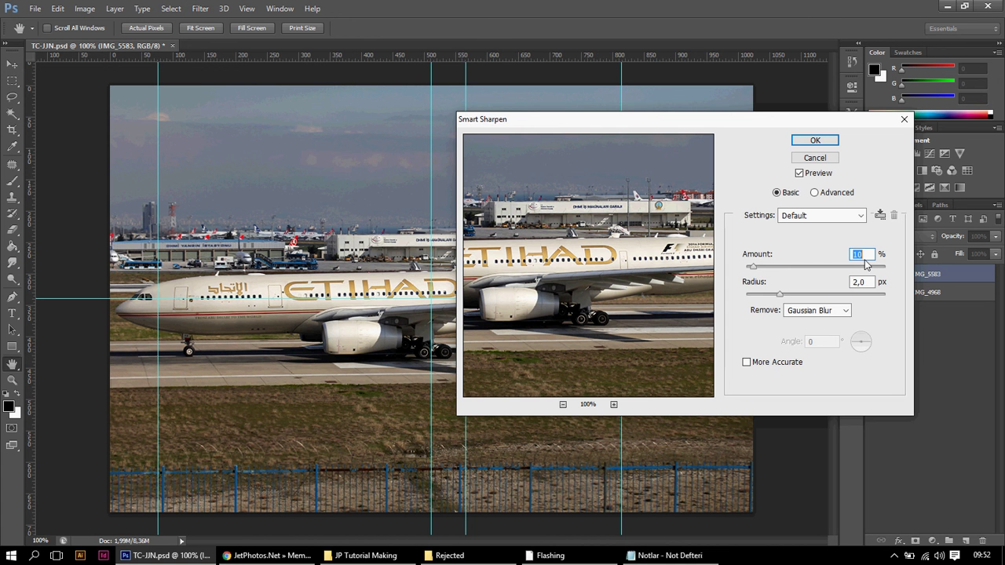
left_click(815, 141)
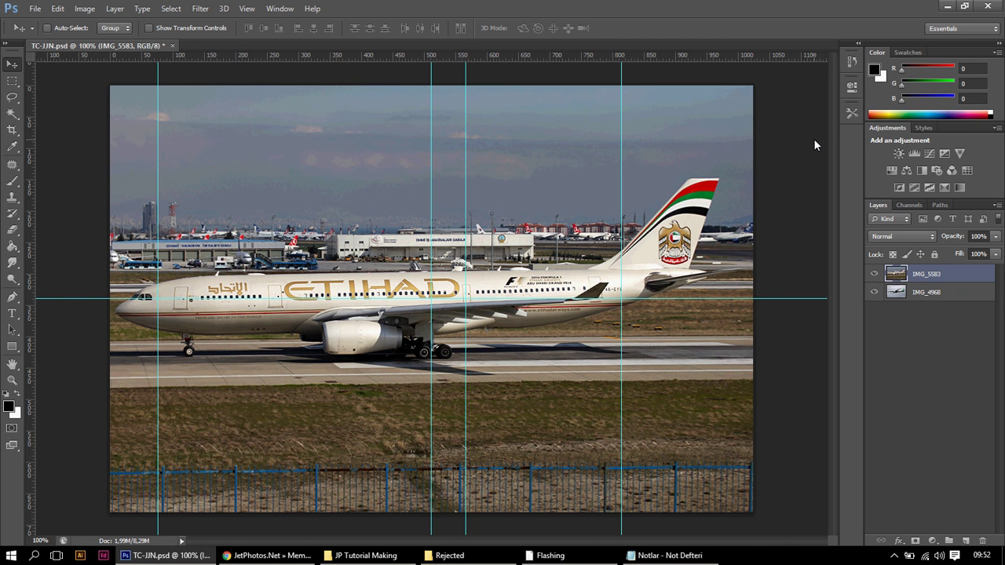
key("ctrl+z")
key("ctrl+z")
scroll(605, 300, "up", 1)
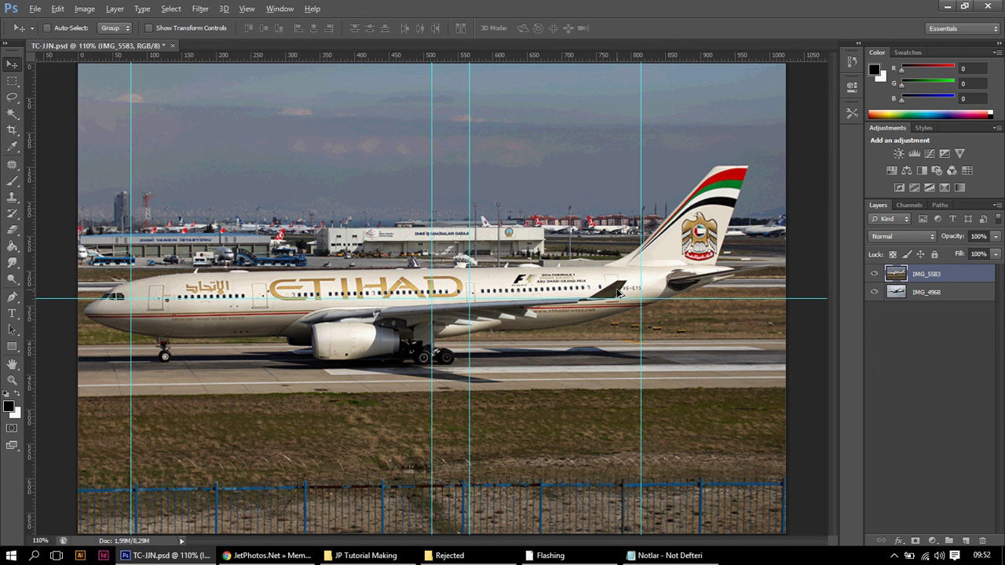
scroll(618, 292, "down", 1)
Check the margins above, below and at both ends of the Etihad aircraft with temporary rectangular selections, and clear them.
left_click(12, 81)
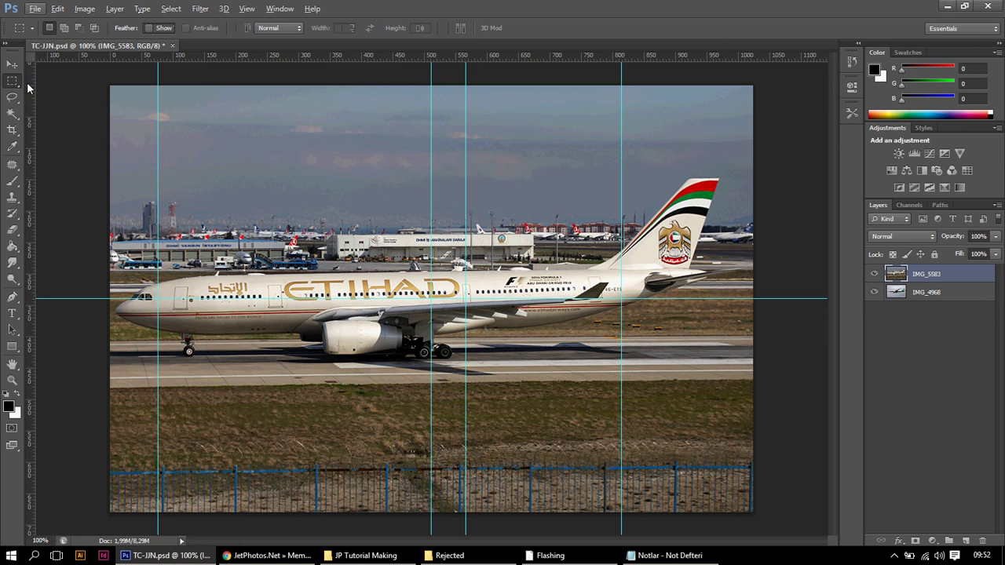
left_click_drag(237, 67, 295, 253)
left_click_drag(596, 512, 544, 328)
left_click(532, 326)
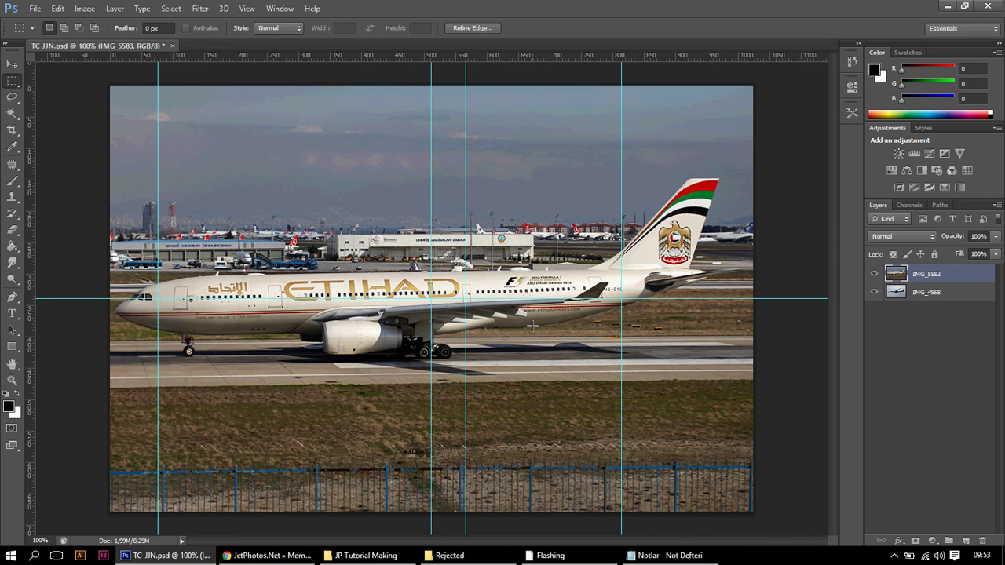
key("v")
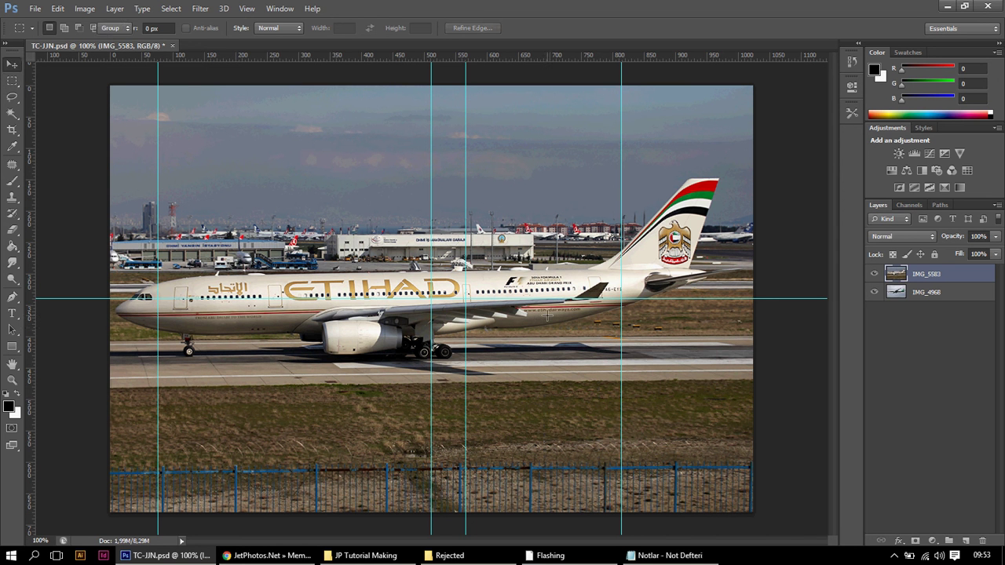
left_click(14, 82)
mouse_move(731, 242)
left_mouse_down()
mouse_move(760, 290)
mouse_move(743, 258)
left_mouse_up()
left_click_drag(106, 267, 106, 314)
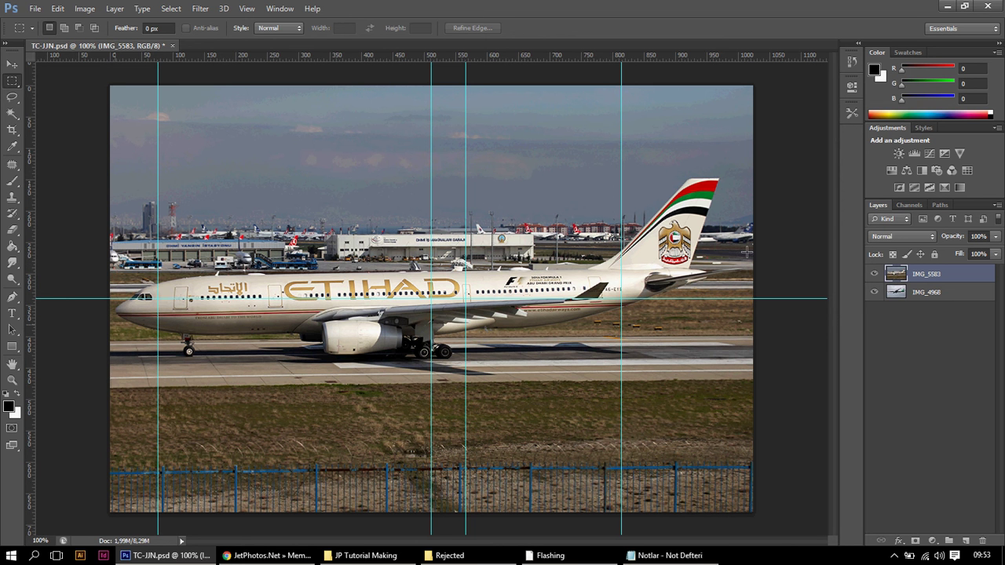
key("ctrl+z")
key("ctrl+d")
left_click(19, 67)
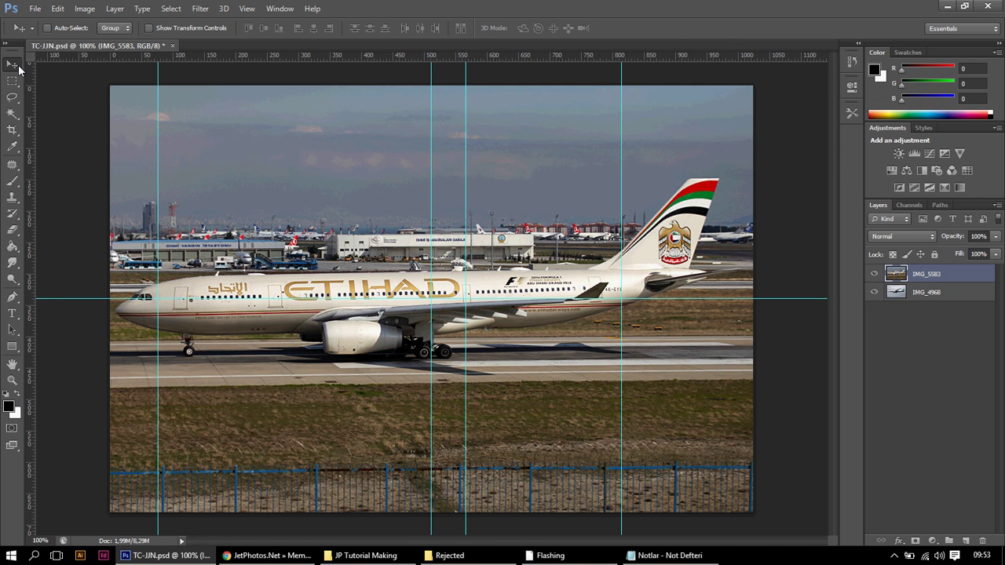
Save the document under the new name A6-EYS in Photoshop format on the desktop.
left_click(35, 9)
left_click(40, 148)
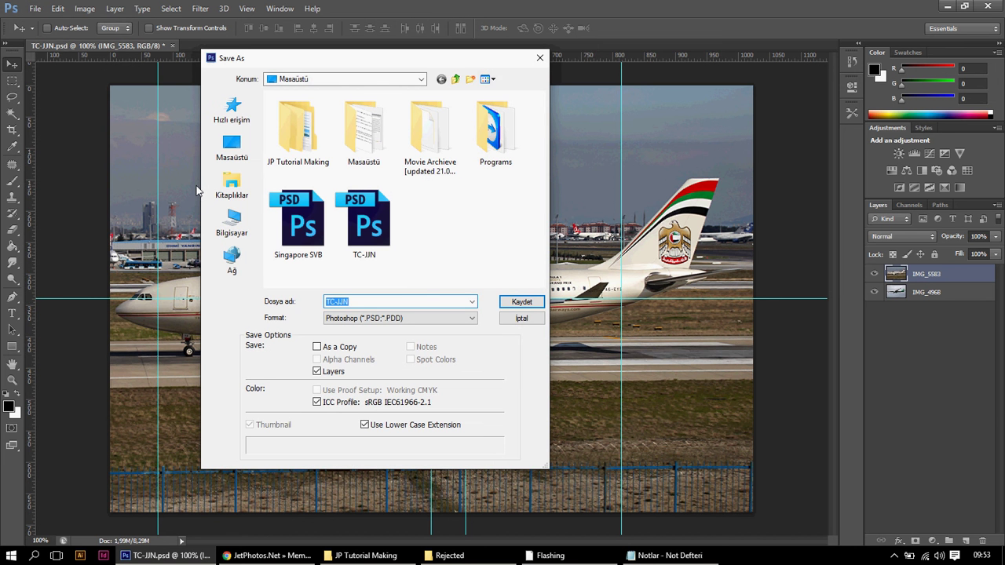
type("A6-EYS")
key("Return")
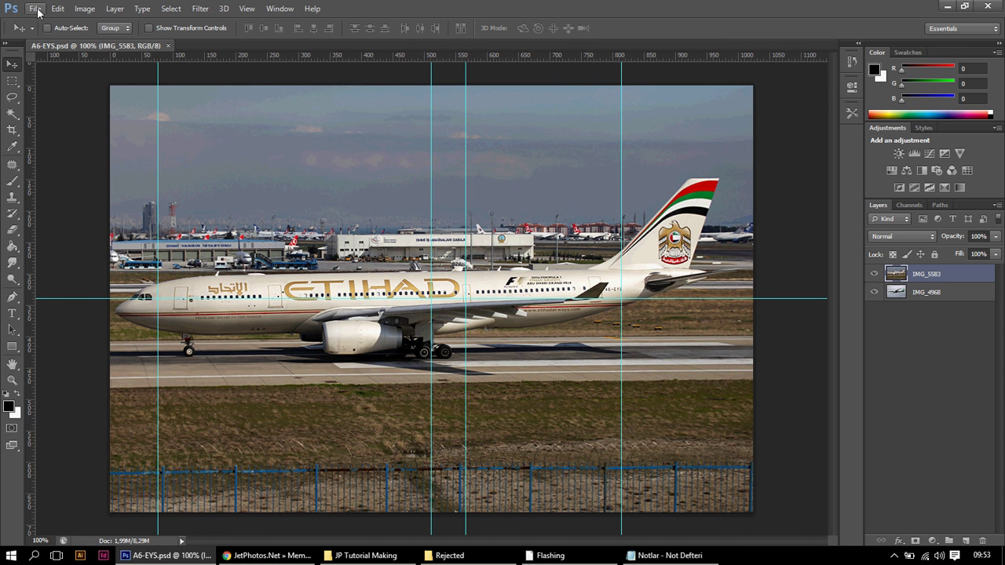
Save a JPEG copy of the document as A6-EYS on the desktop.
key("ctrl+shift+s")
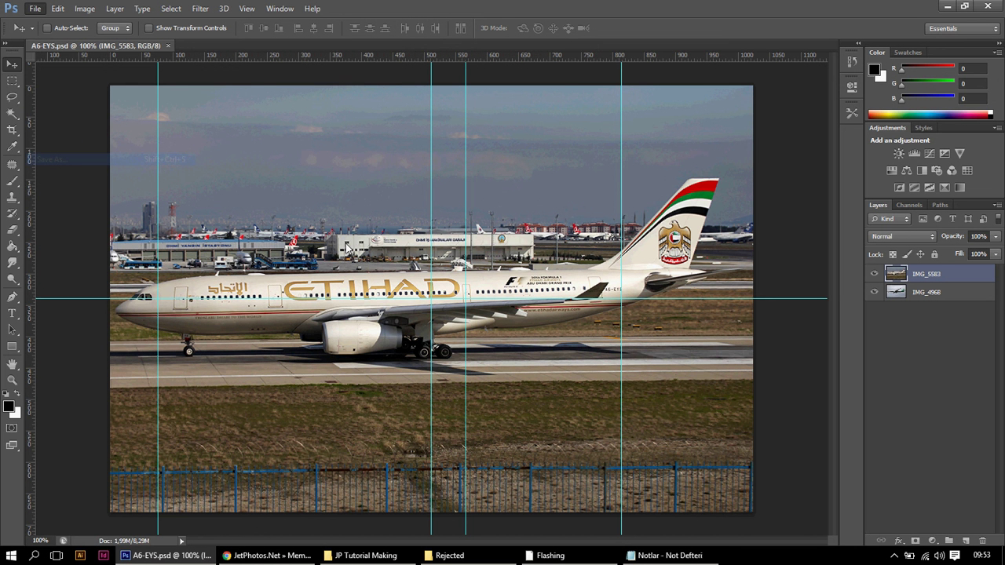
left_click(397, 318)
left_click(386, 403)
left_click(517, 303)
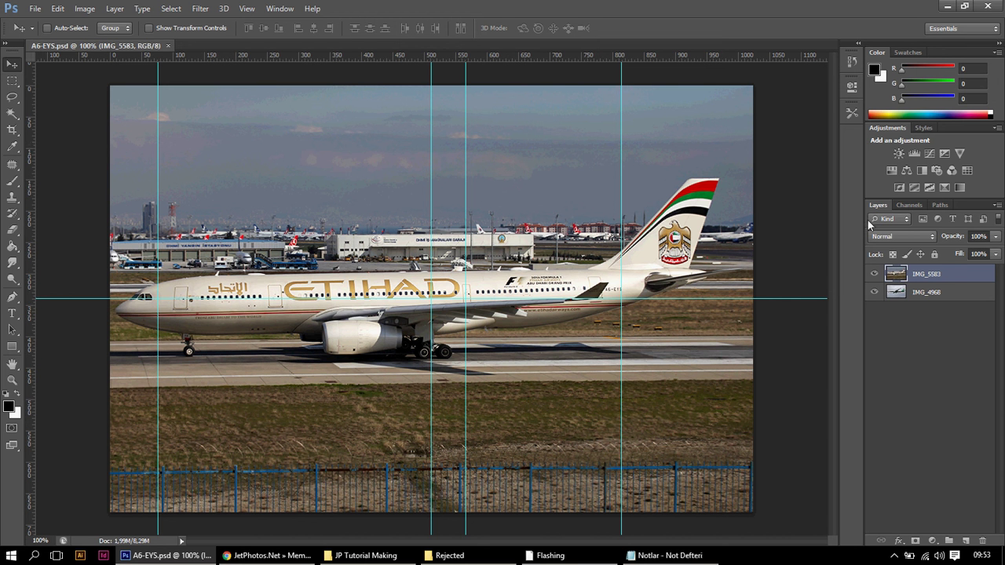
Equalize a duplicate of the IMG_5583 layer to inspect the photo for flaws, and delete the duplicate.
key("ctrl+j")
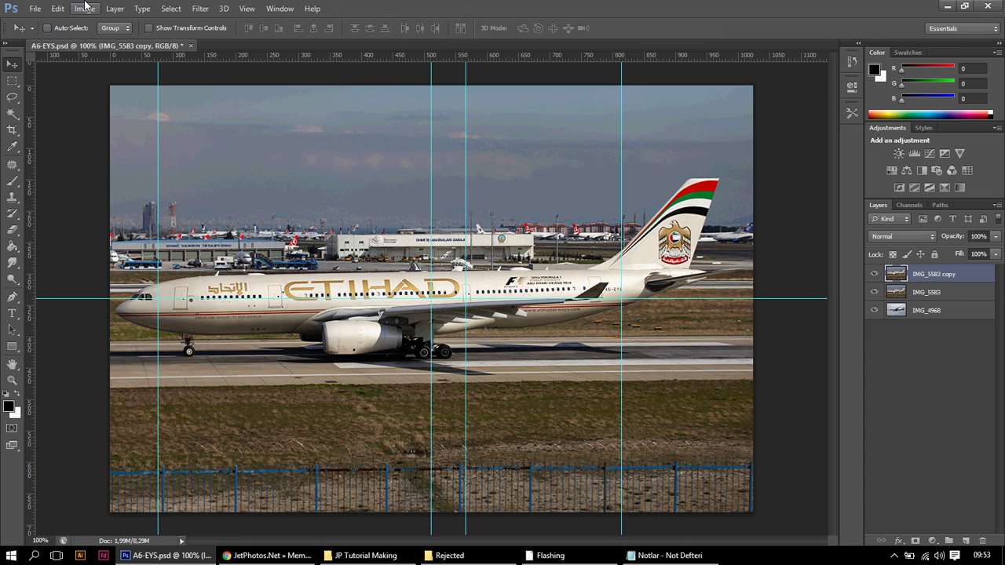
left_click(85, 8)
mouse_move(141, 40)
left_click(239, 52)
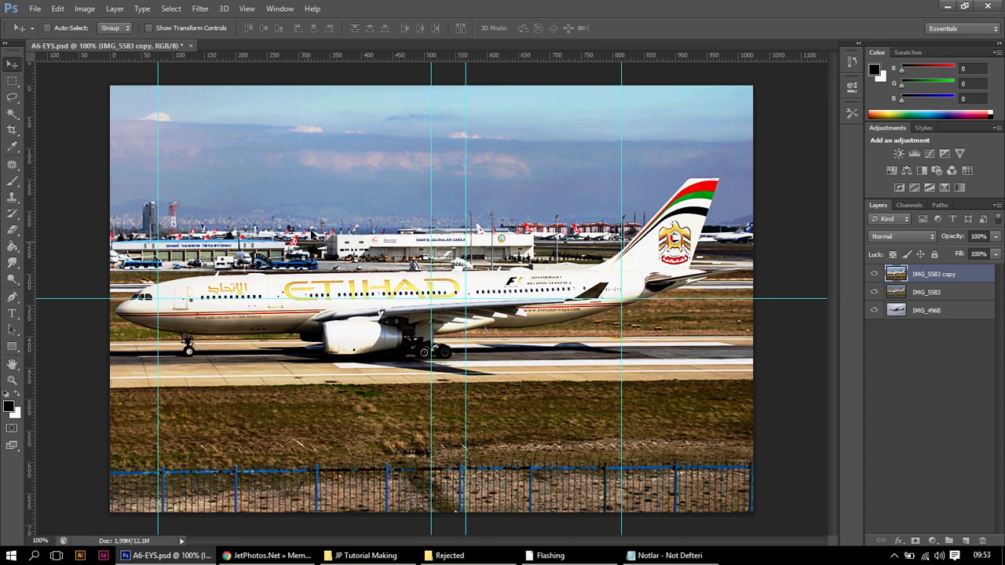
scroll(232, 103, "up", 2)
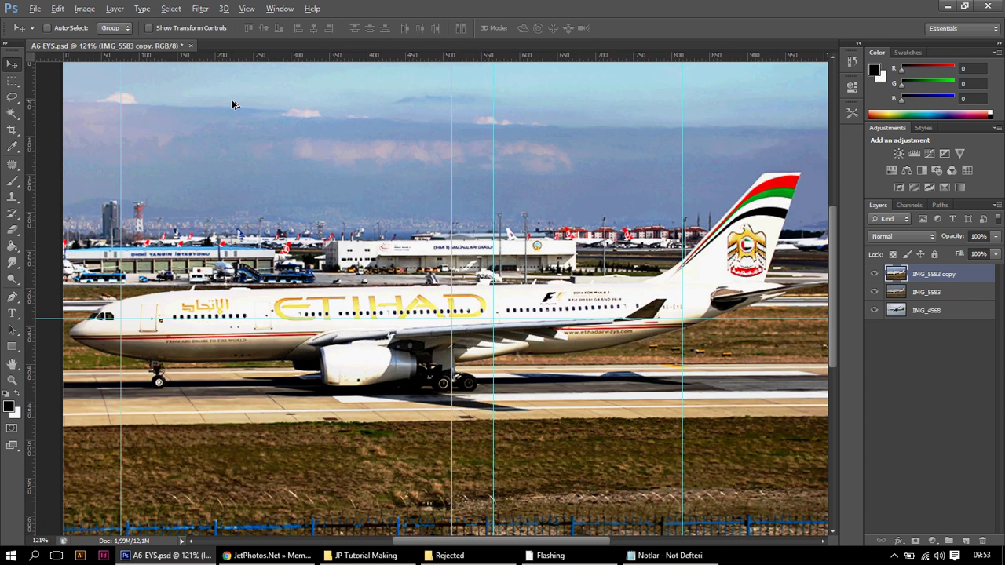
scroll(231, 103, "down", 1)
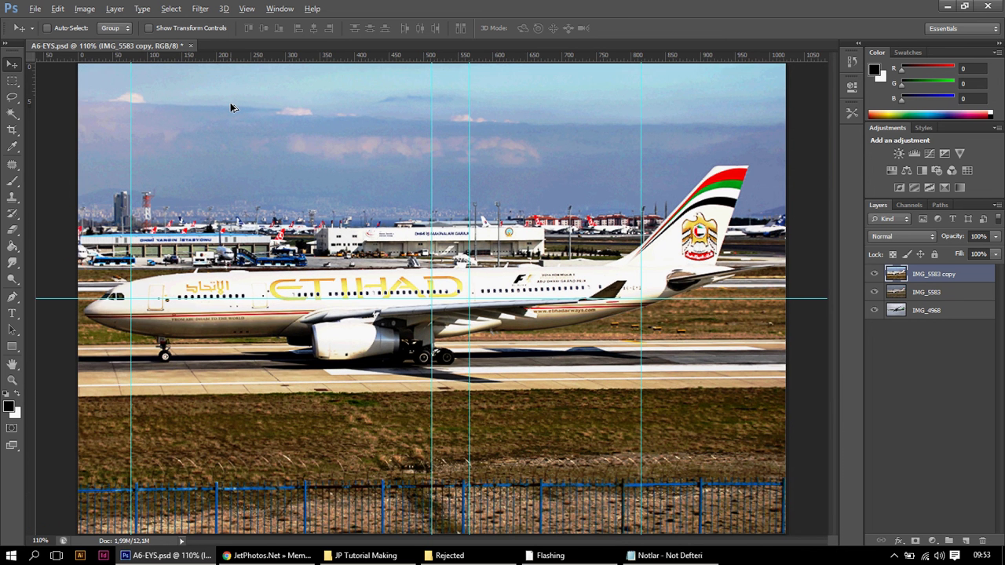
key("Delete")
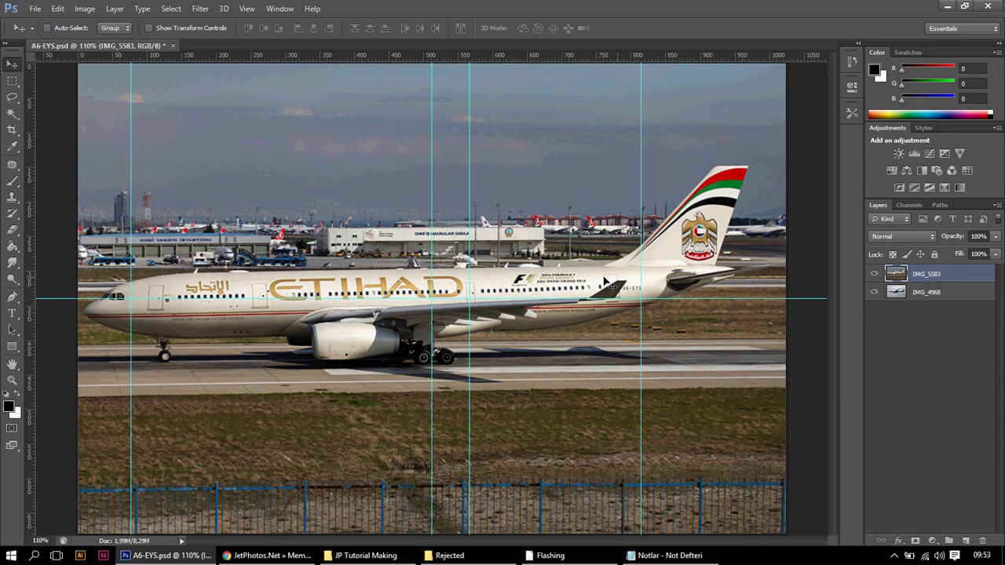
Move IMG_5583 upward so the aircraft sits high in the frame, and save a JPEG copy as A6-EYS2.jpg on the desktop.
scroll(606, 280, "down", 1)
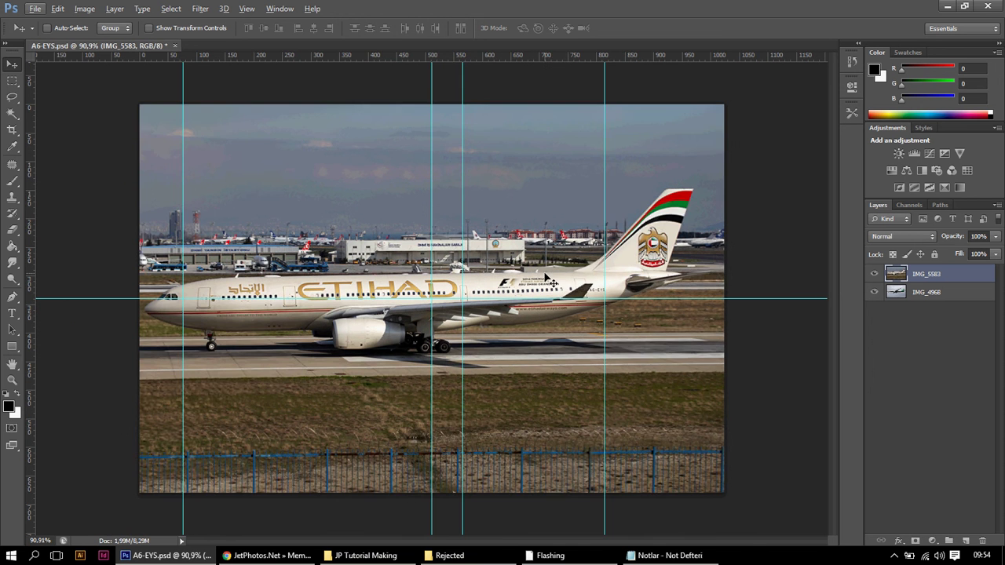
left_click_drag(547, 279, 559, 216)
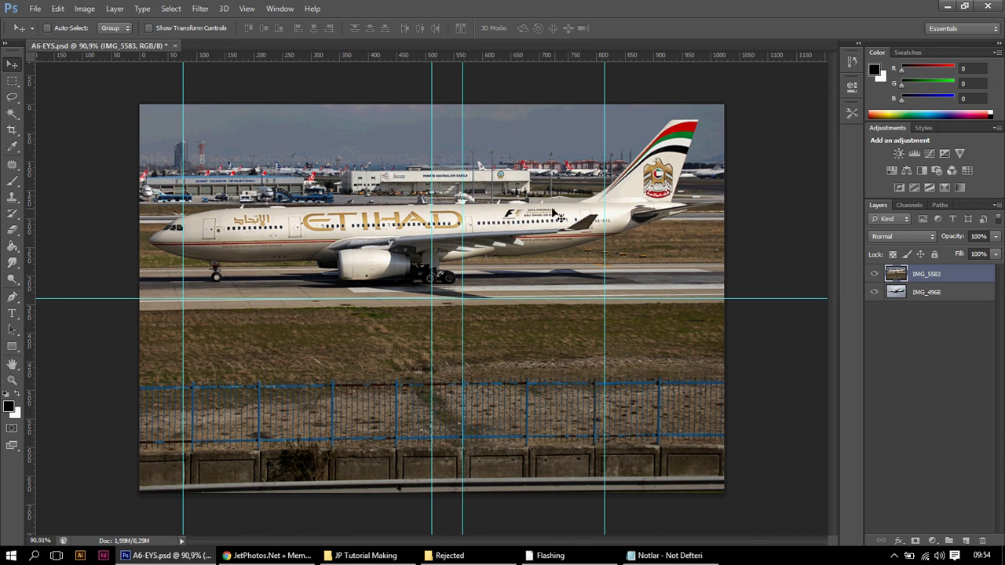
left_click(35, 9)
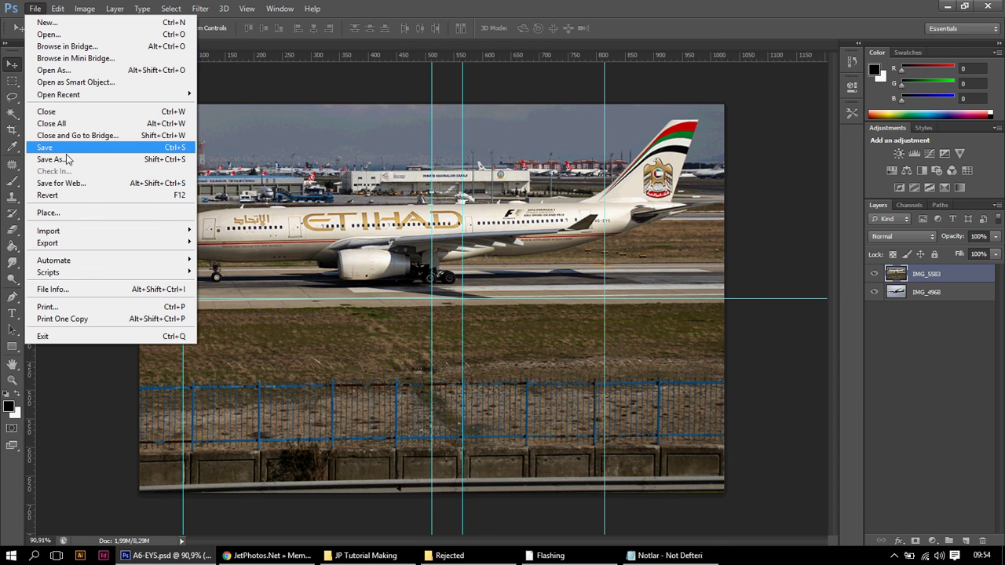
left_click(68, 159)
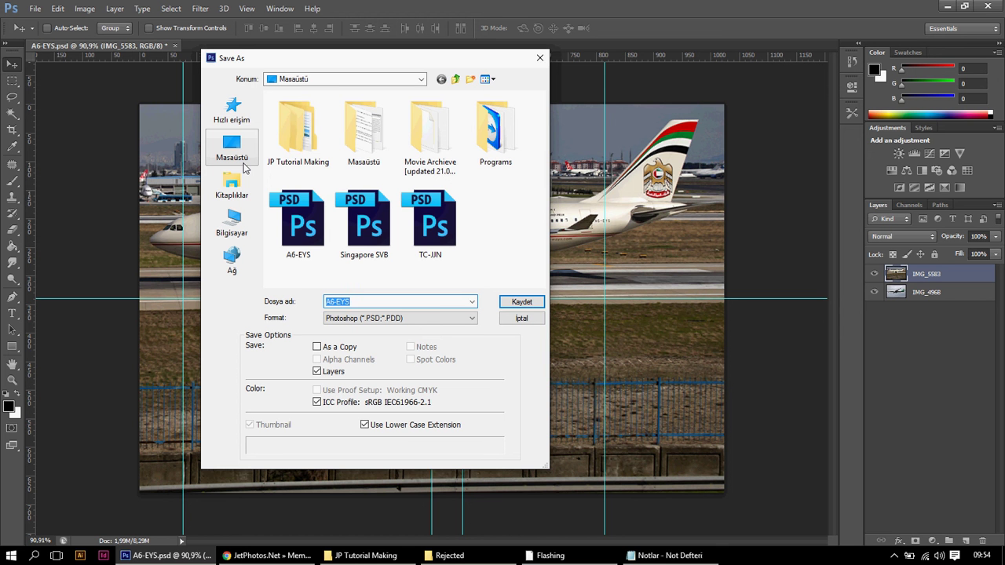
left_click(428, 319)
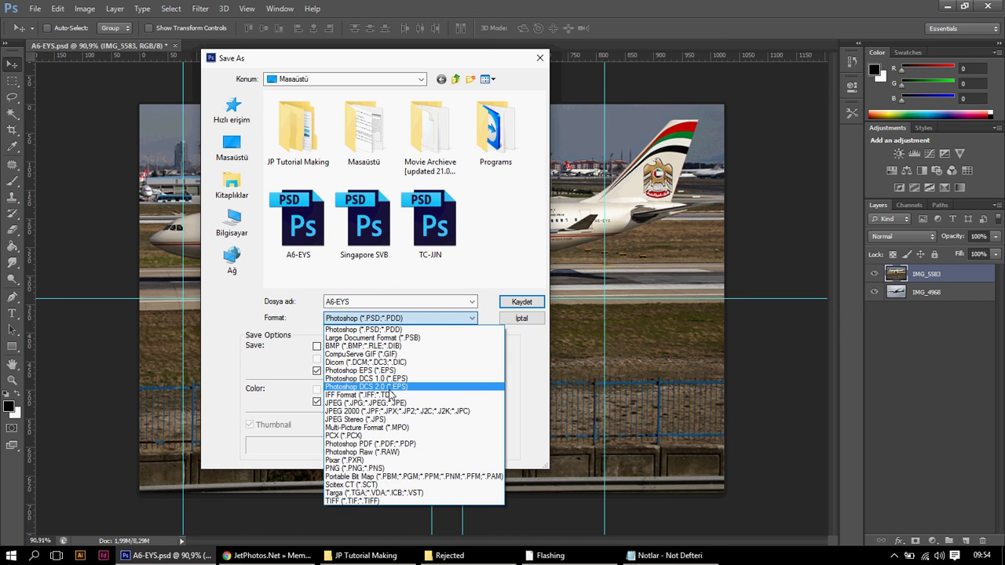
left_click(384, 403)
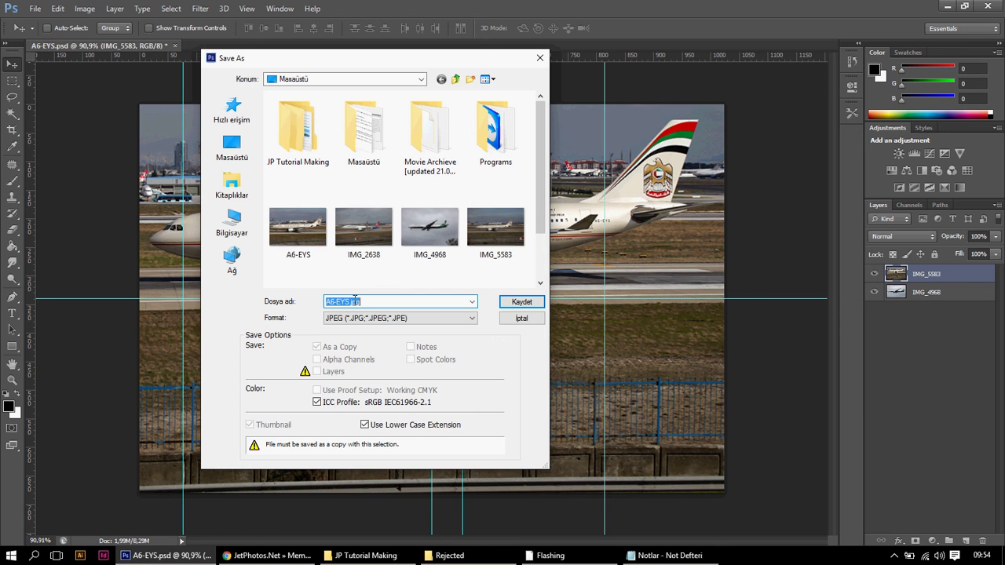
left_click(354, 301)
type("2")
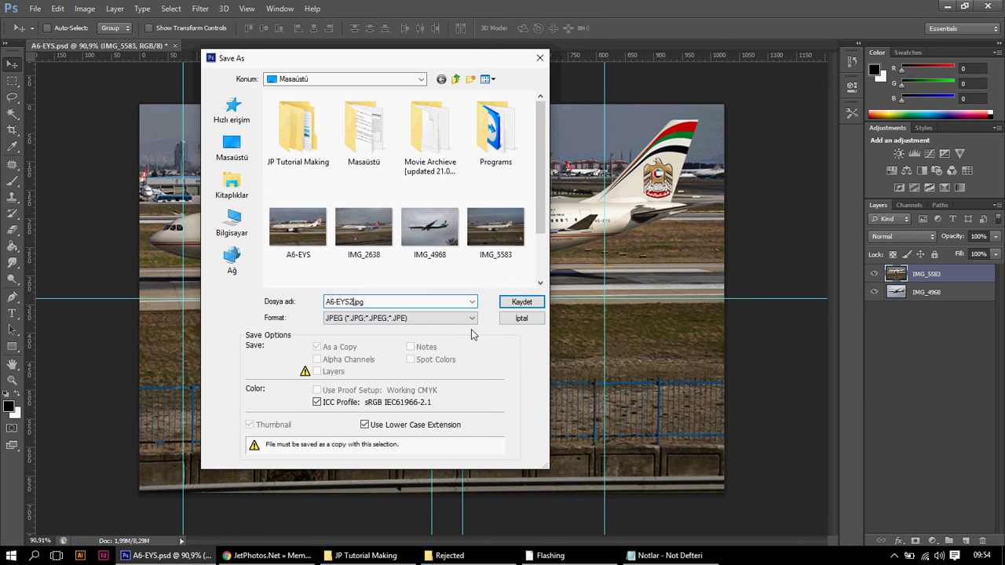
left_click(241, 147)
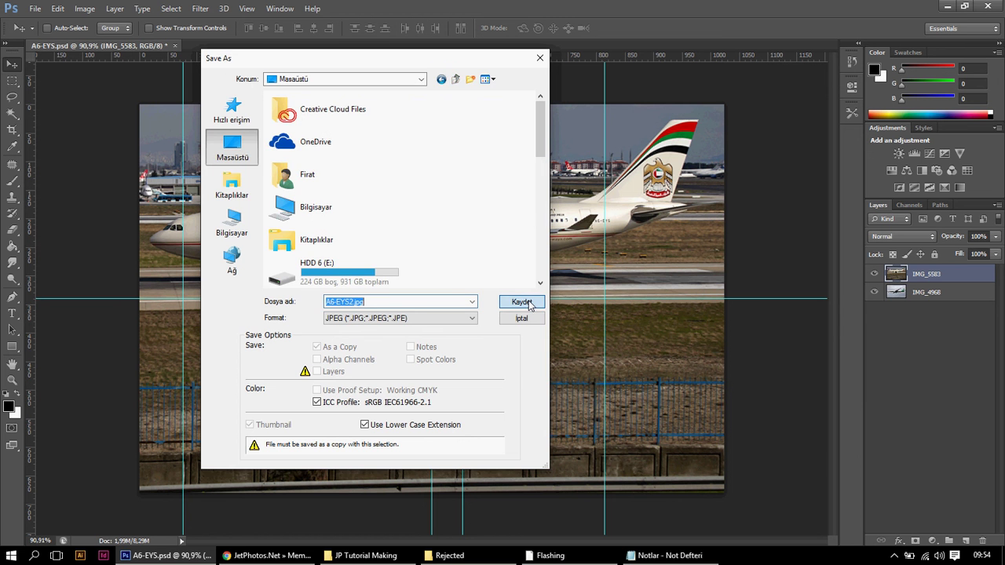
left_click(528, 303)
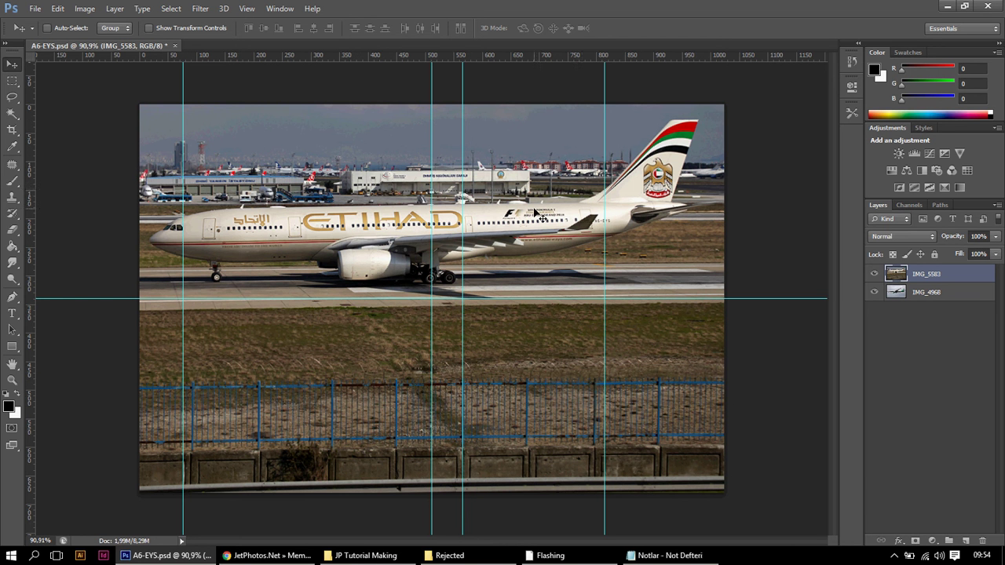
Delete the IMG_5583 layer and move the EVA Air photo IMG_4968 slightly upward in the frame.
left_click_drag(534, 209, 542, 260)
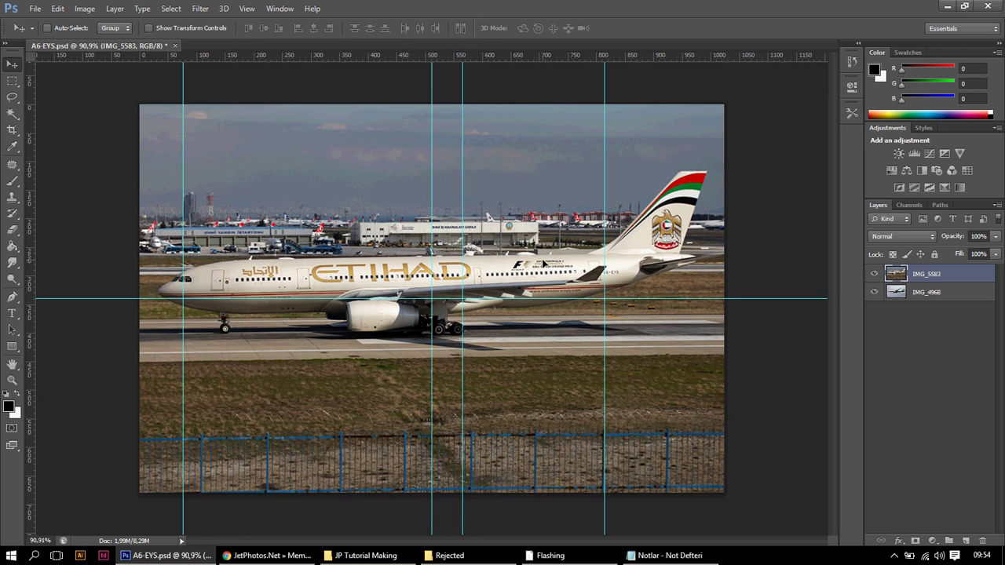
key("Delete")
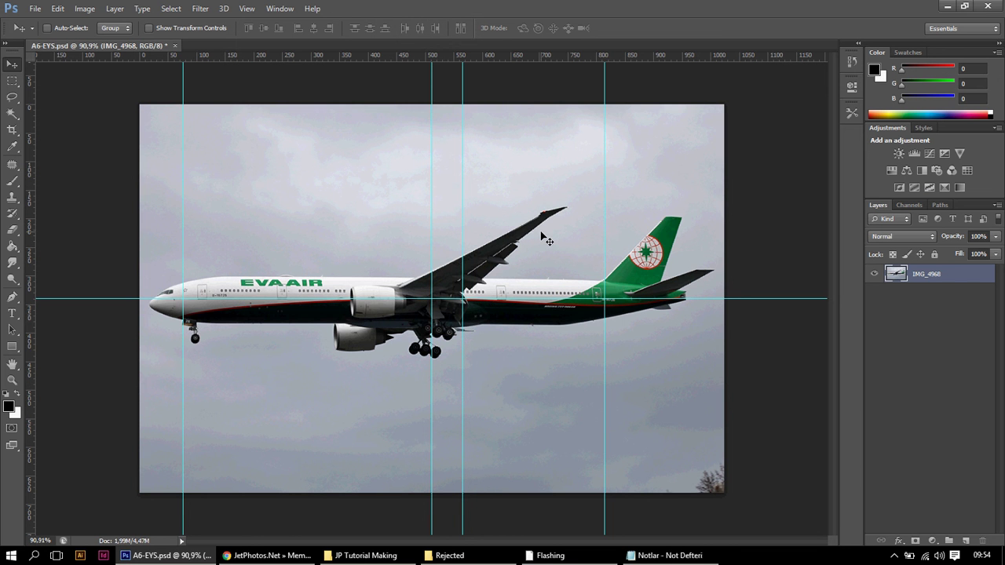
left_click_drag(554, 243, 554, 217)
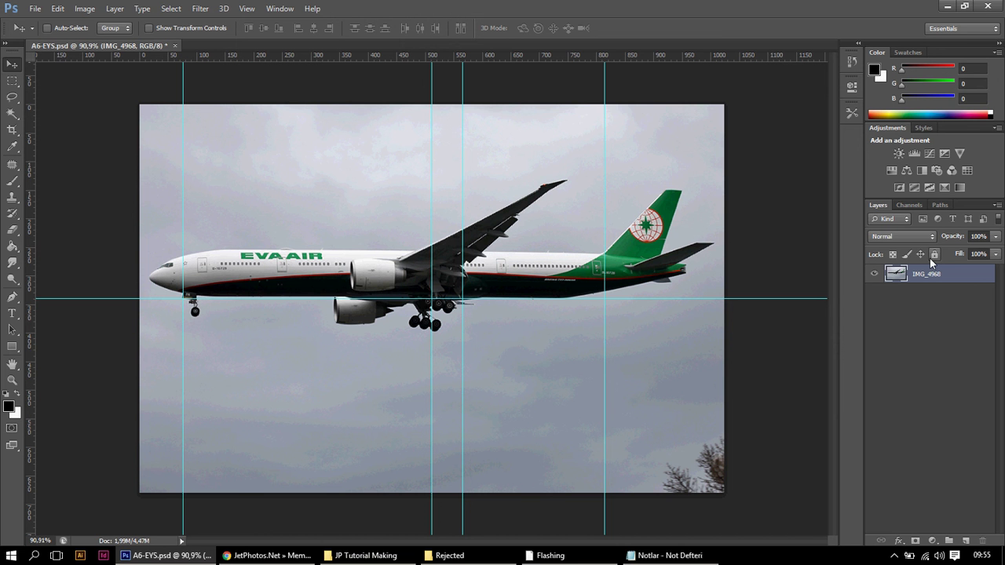
left_click(947, 6)
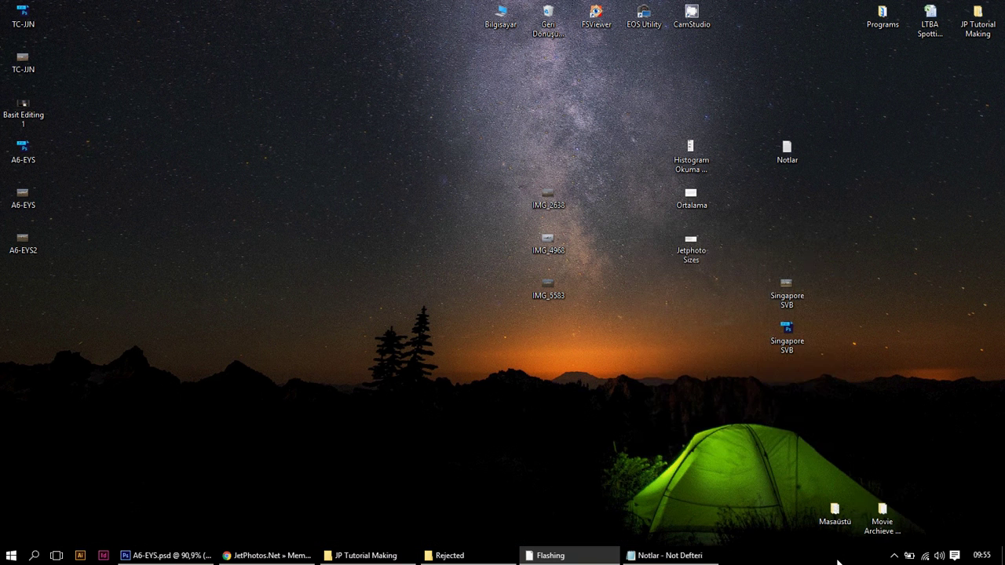
left_click(894, 556)
left_click(895, 535)
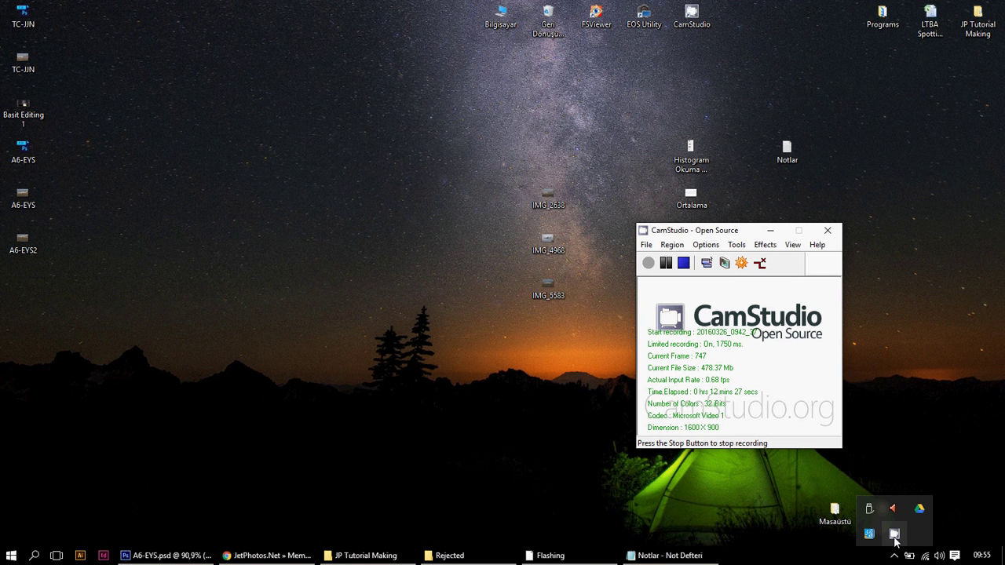